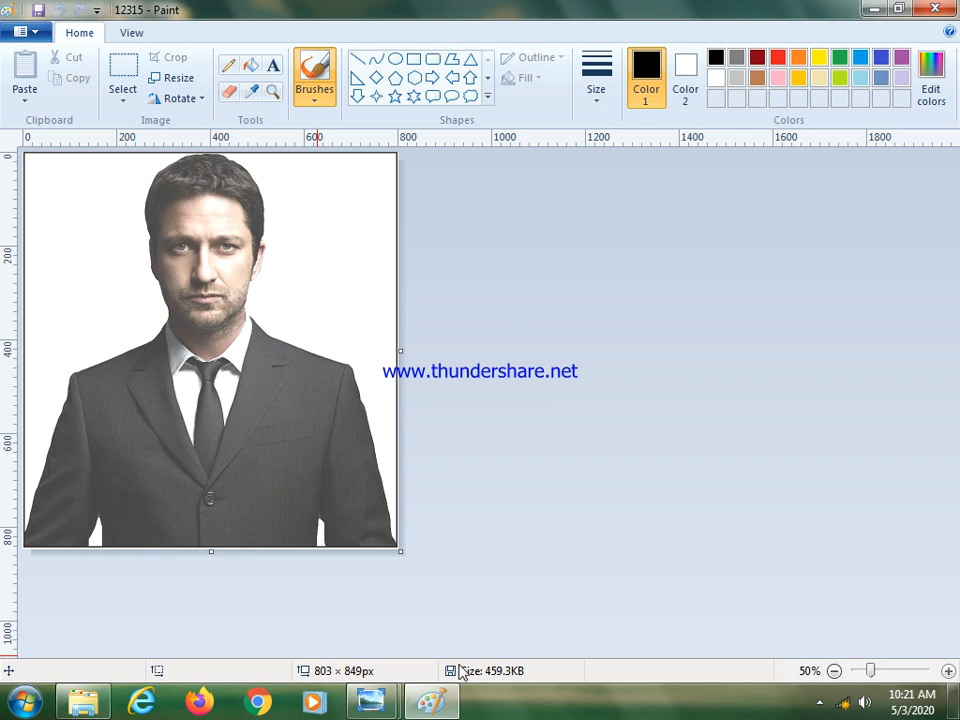
Step: Resize the portrait picture to 30 percent horizontally and vertically, keeping the aspect ratio maintained
click(307, 99)
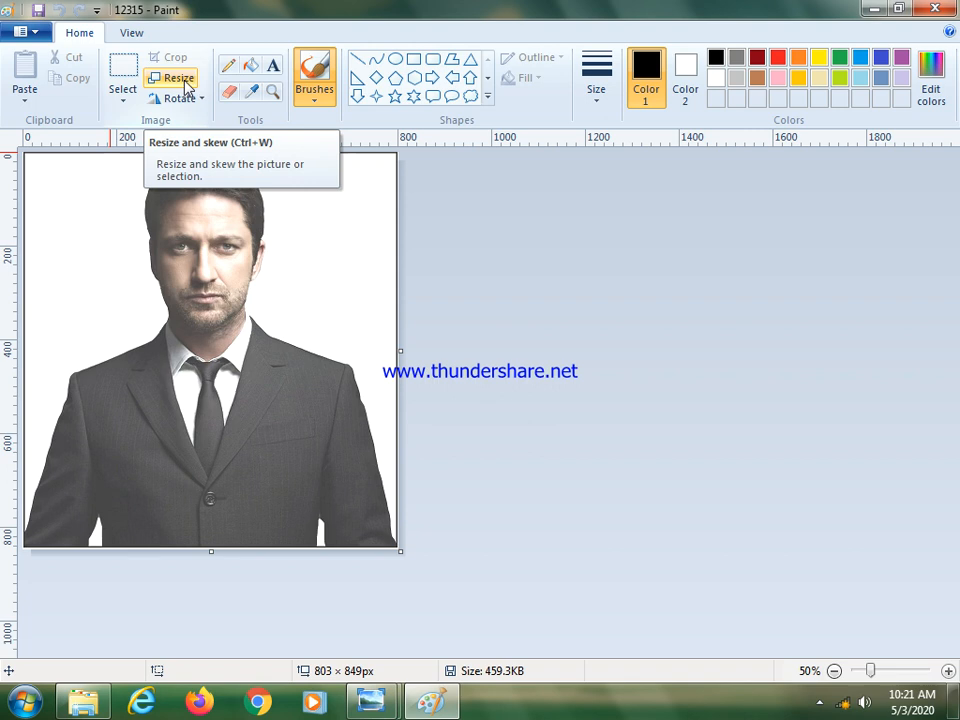
click(186, 88)
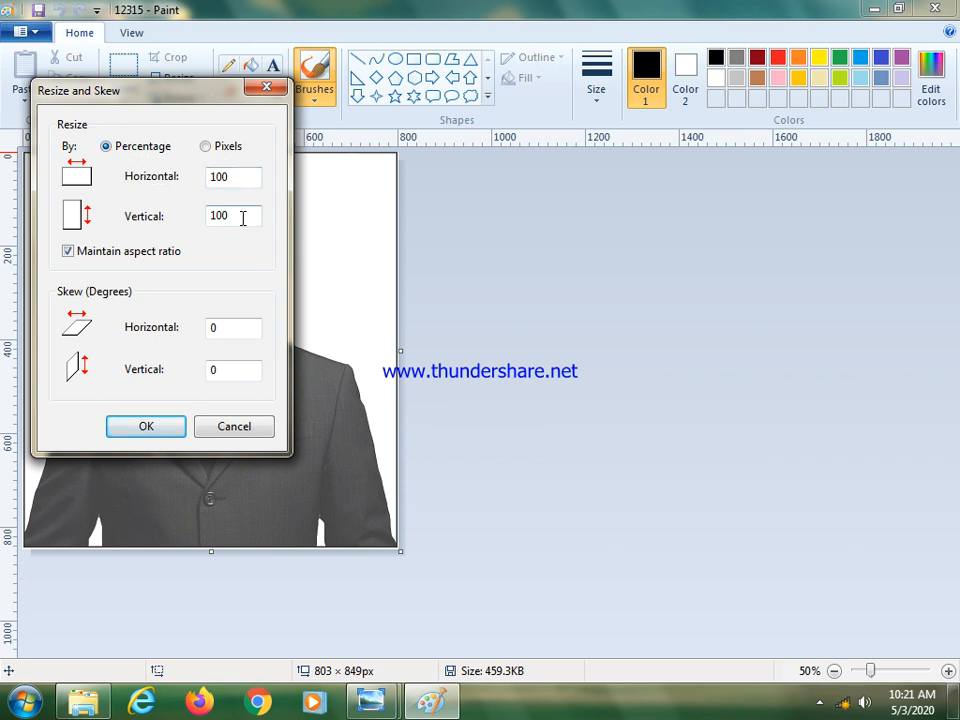
click(208, 148)
click(106, 147)
drag(146, 96, 658, 131)
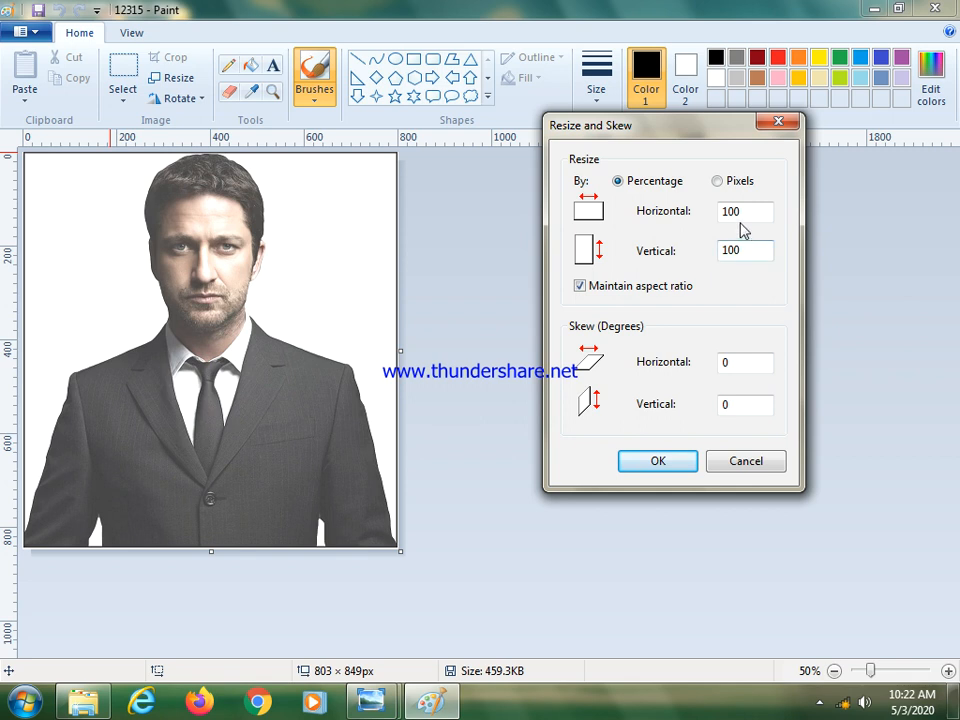
drag(744, 213, 714, 221)
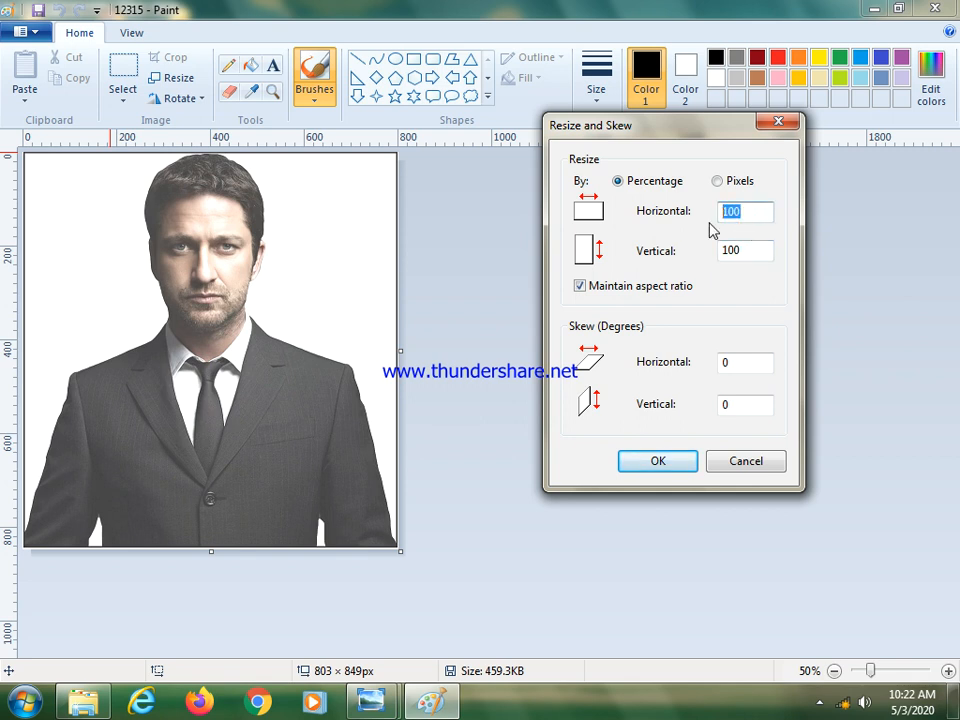
text(30)
click(658, 461)
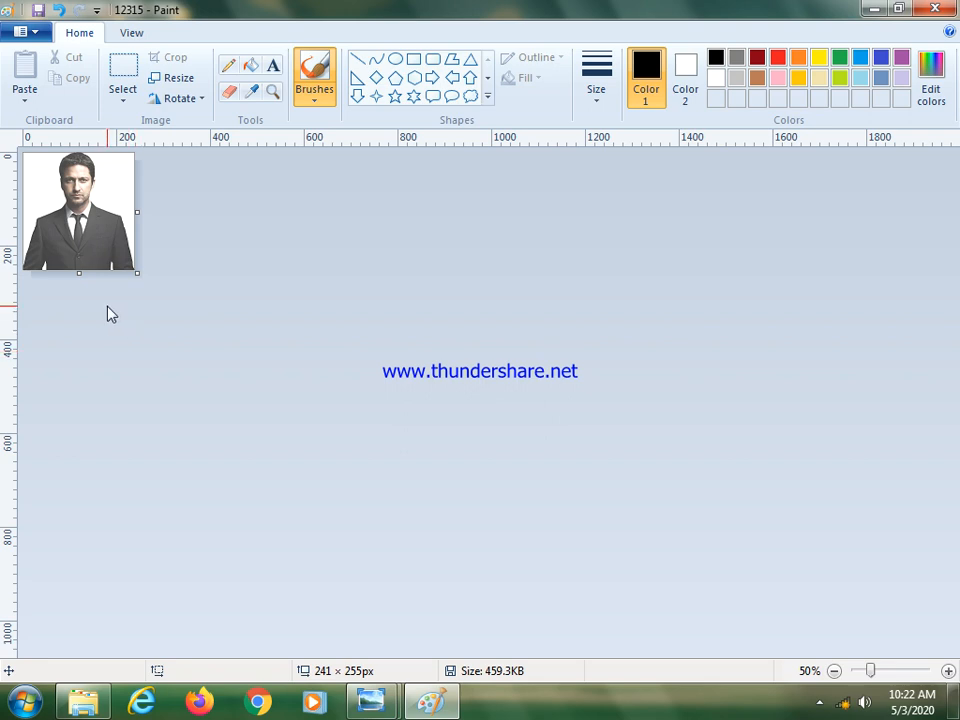
Step: Save the resized picture on the Desktop as a PNG file named percentage, accepting the loss of transparency
click(24, 33)
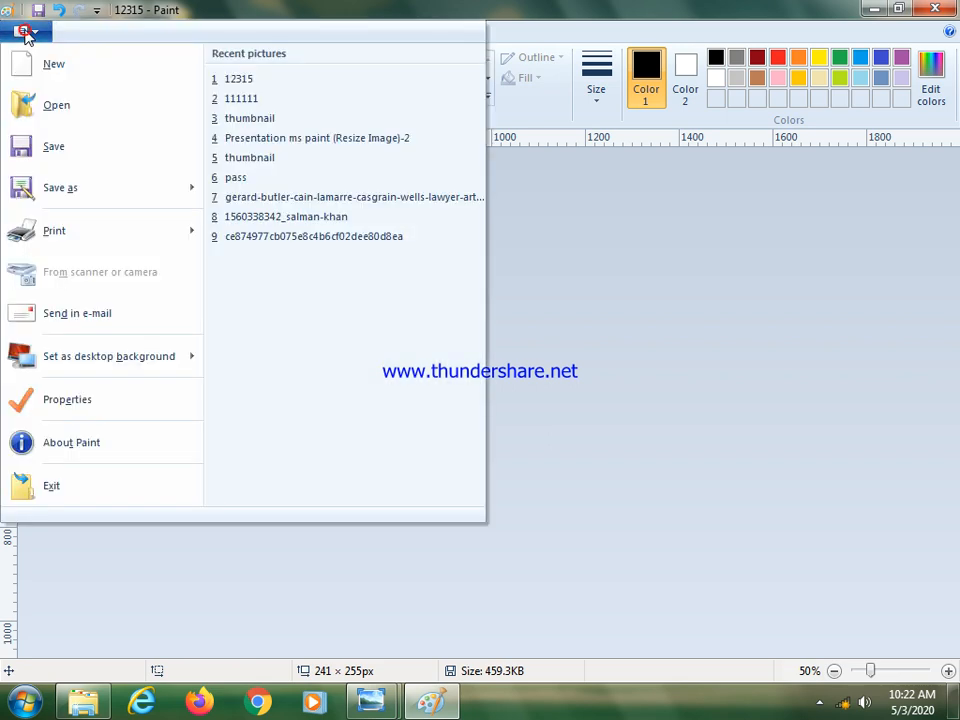
click(96, 188)
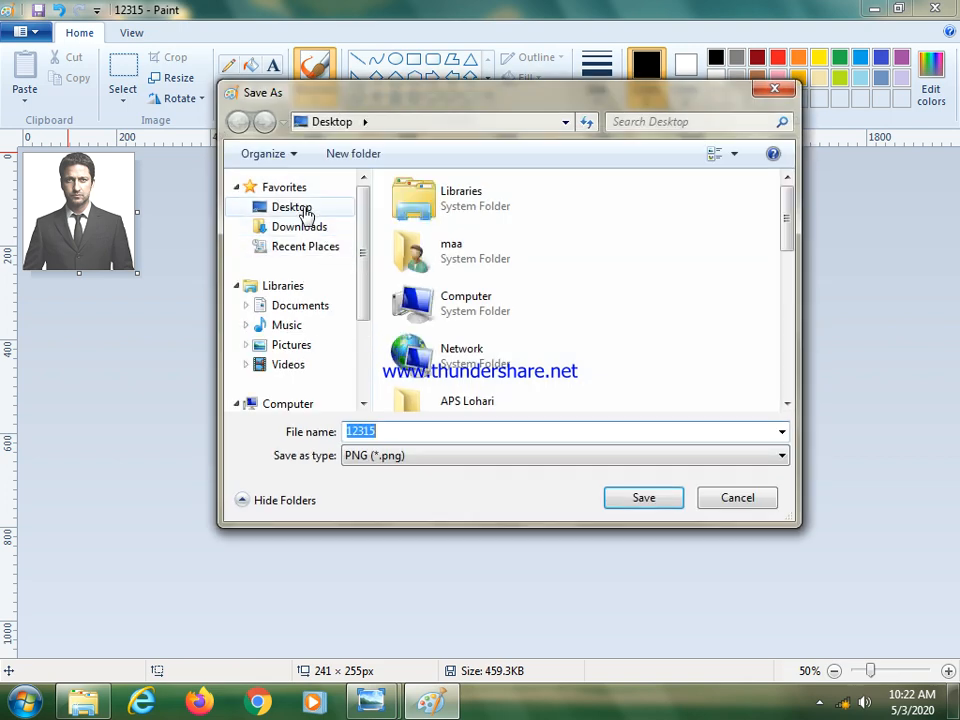
click(302, 206)
double_click(406, 433)
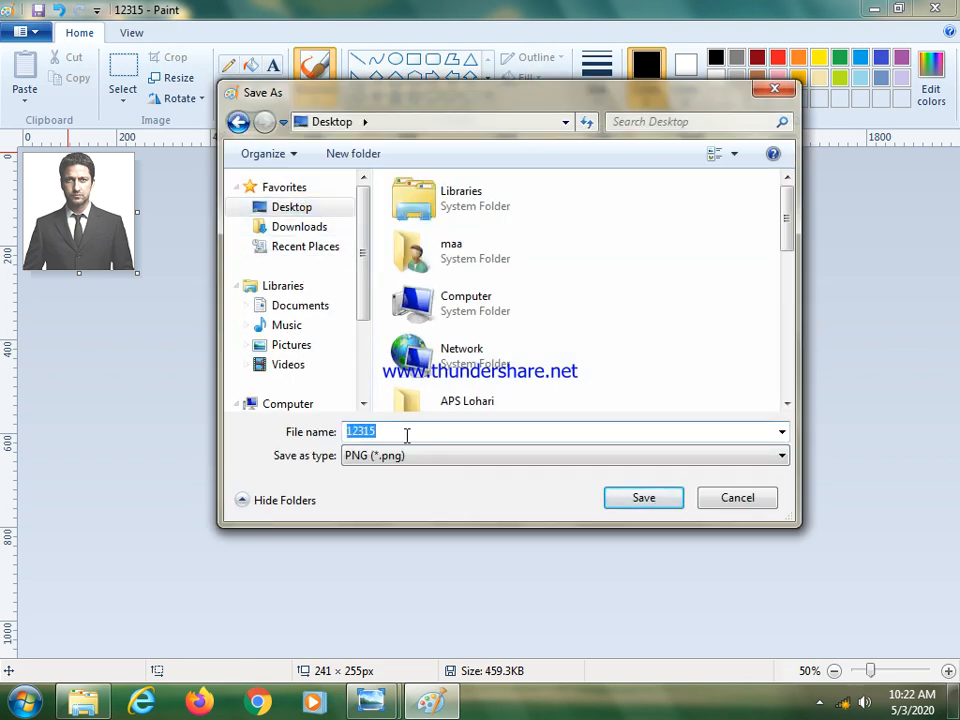
text(percenta)
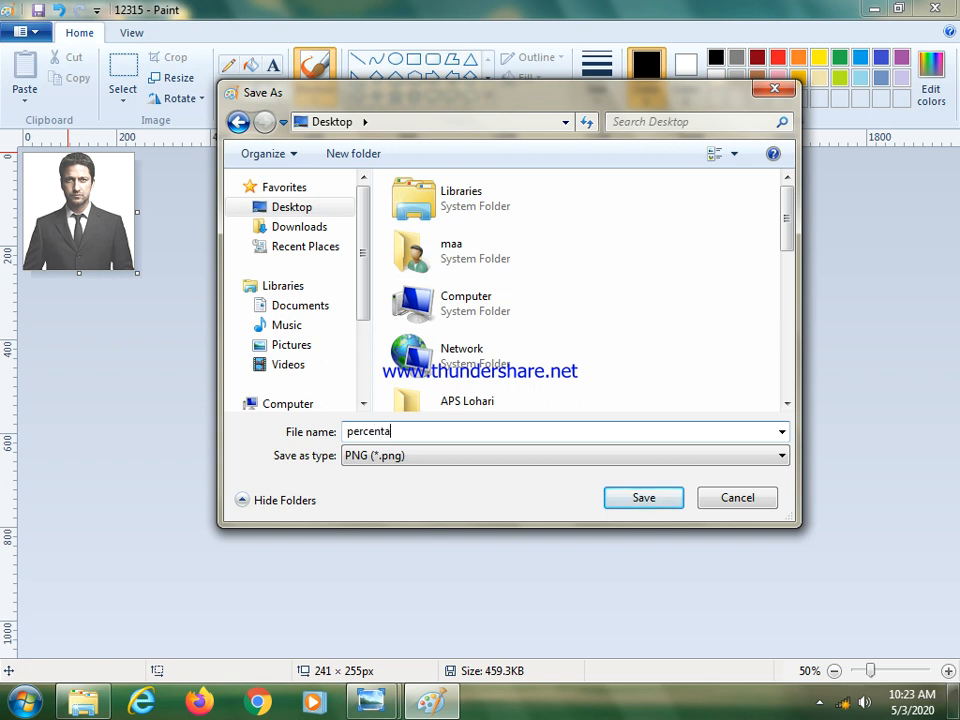
text(ge)
click(623, 503)
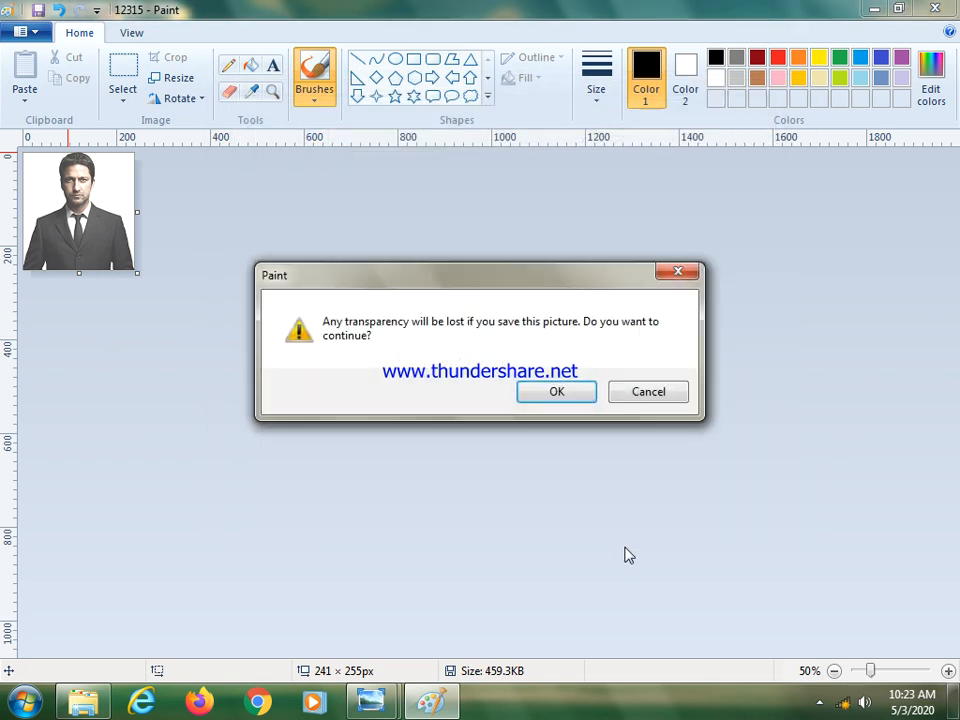
click(554, 391)
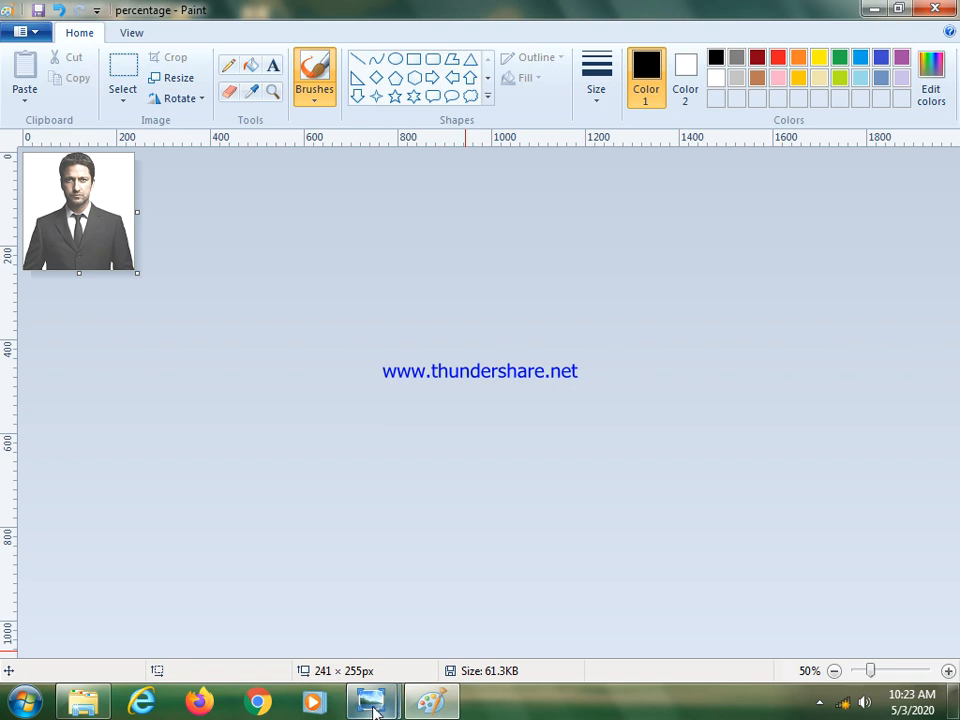
Step: Check the original 12315 picture's file size in its properties from Windows Photo Viewer and return to Paint
mouse_move(380, 705)
click(469, 612)
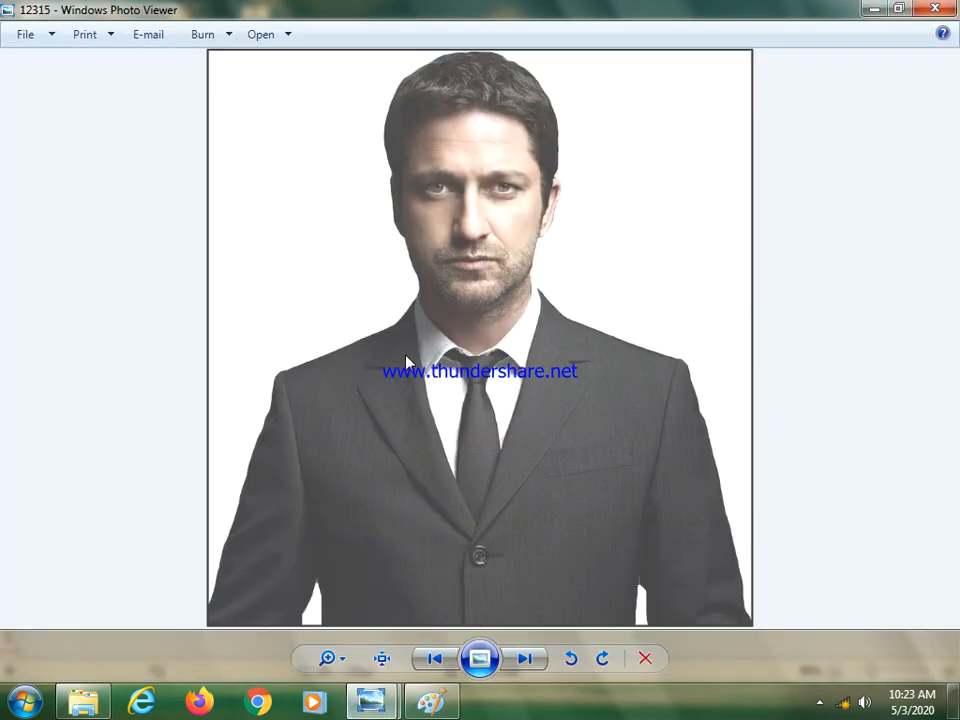
right_click(400, 318)
click(484, 519)
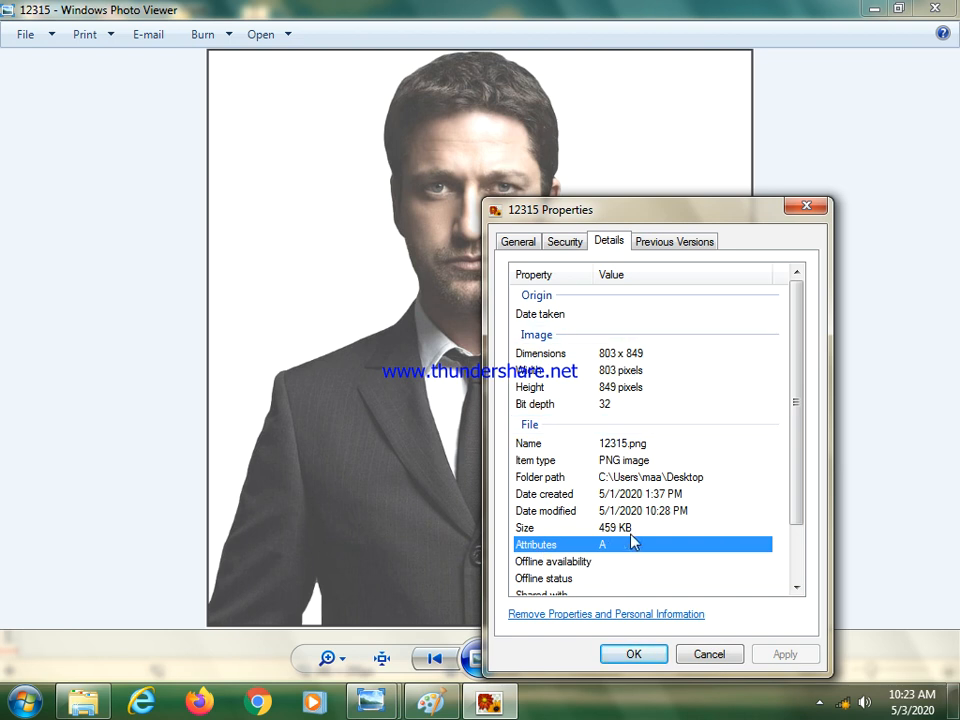
click(431, 702)
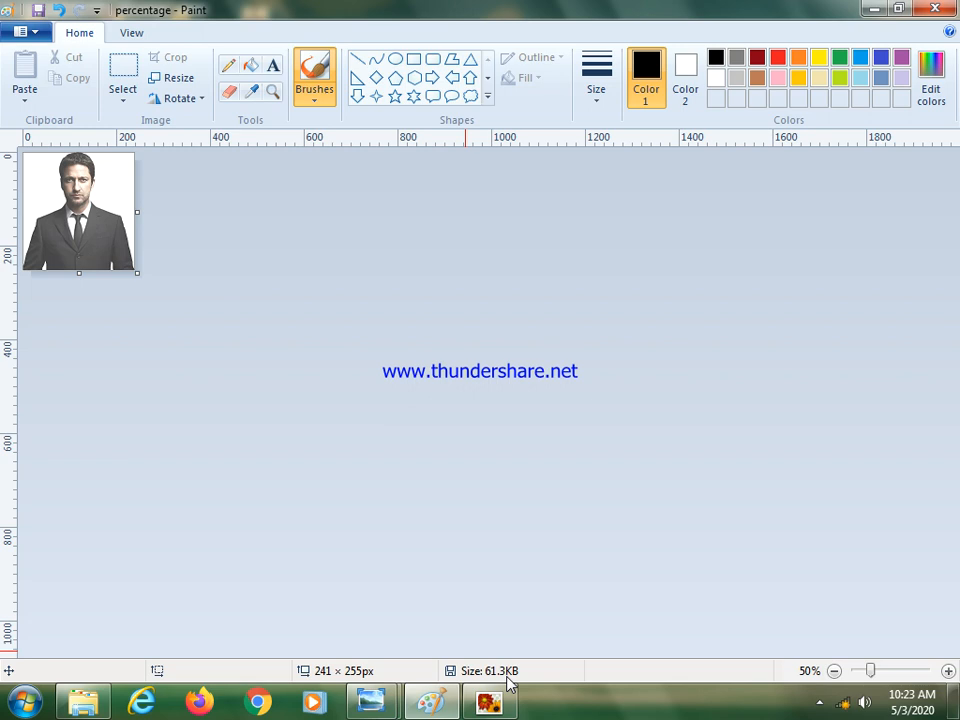
Step: Close the 12315 properties window and open the original 12315 picture from the desktop in Paint
click(175, 78)
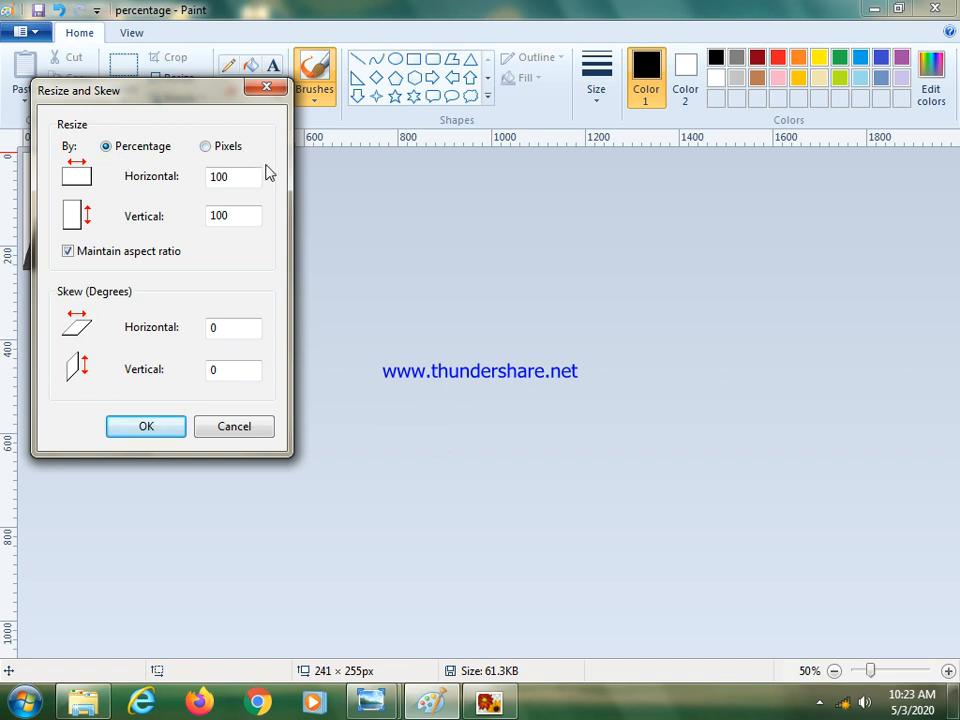
click(267, 88)
click(872, 9)
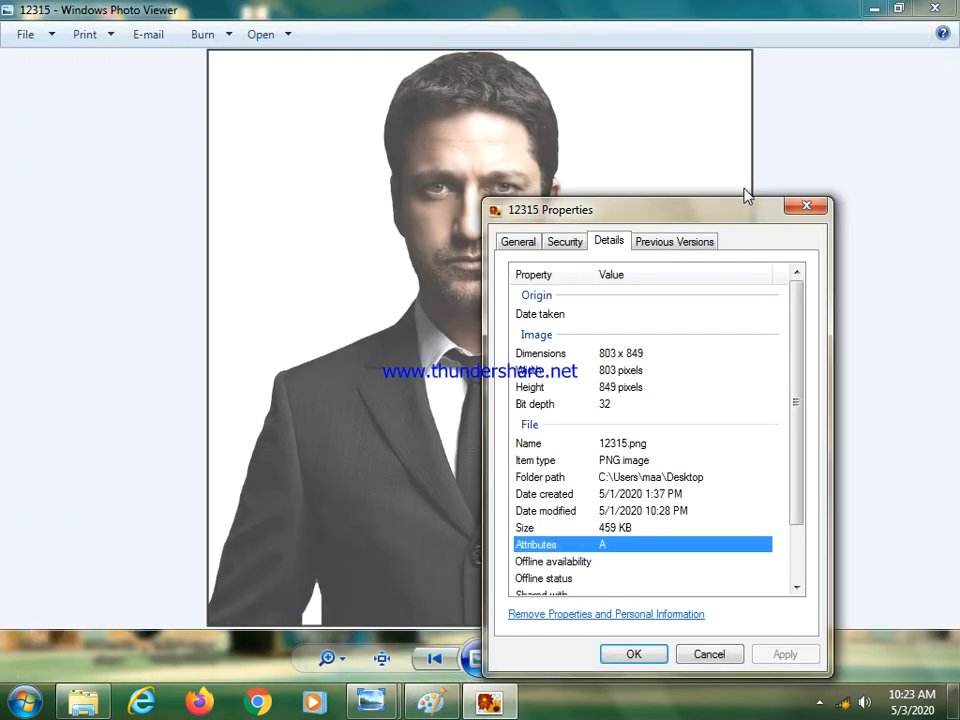
click(805, 206)
click(273, 38)
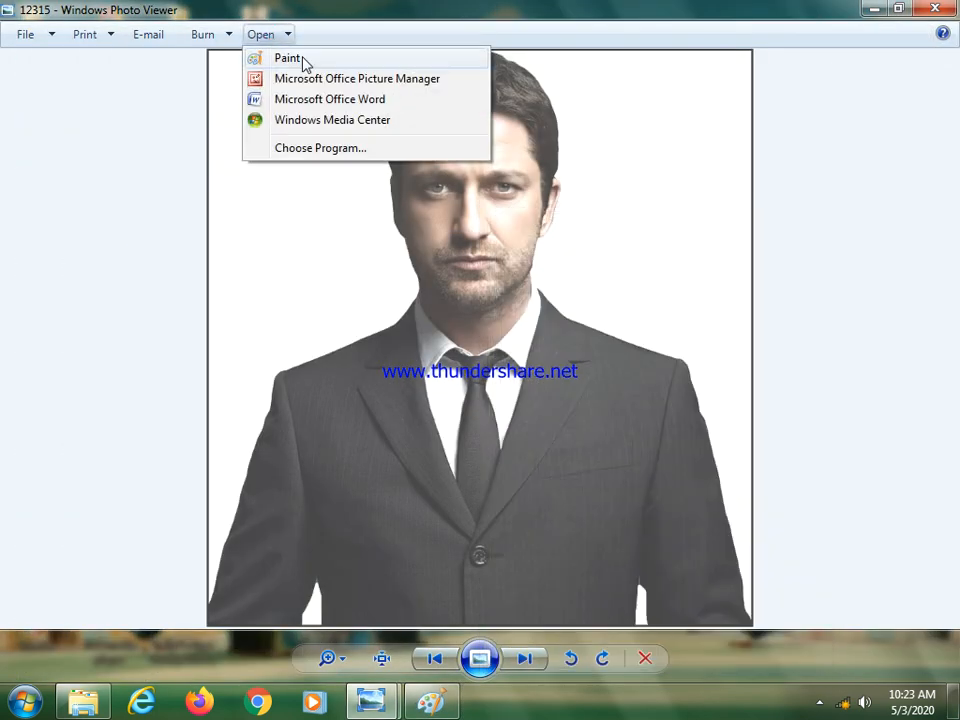
click(873, 9)
click(873, 9)
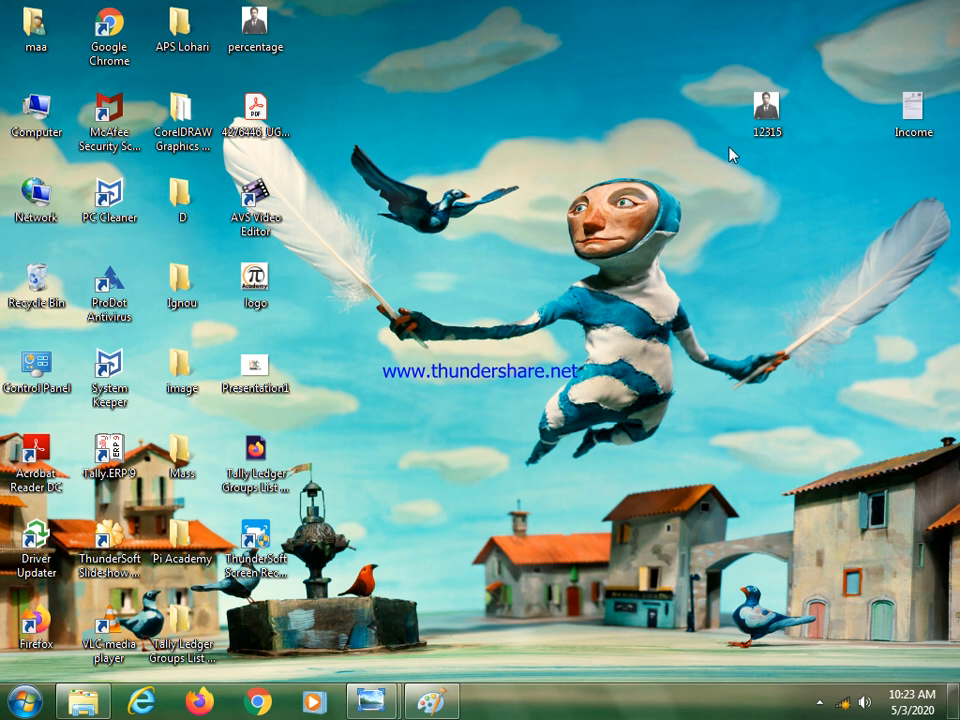
right_click(767, 112)
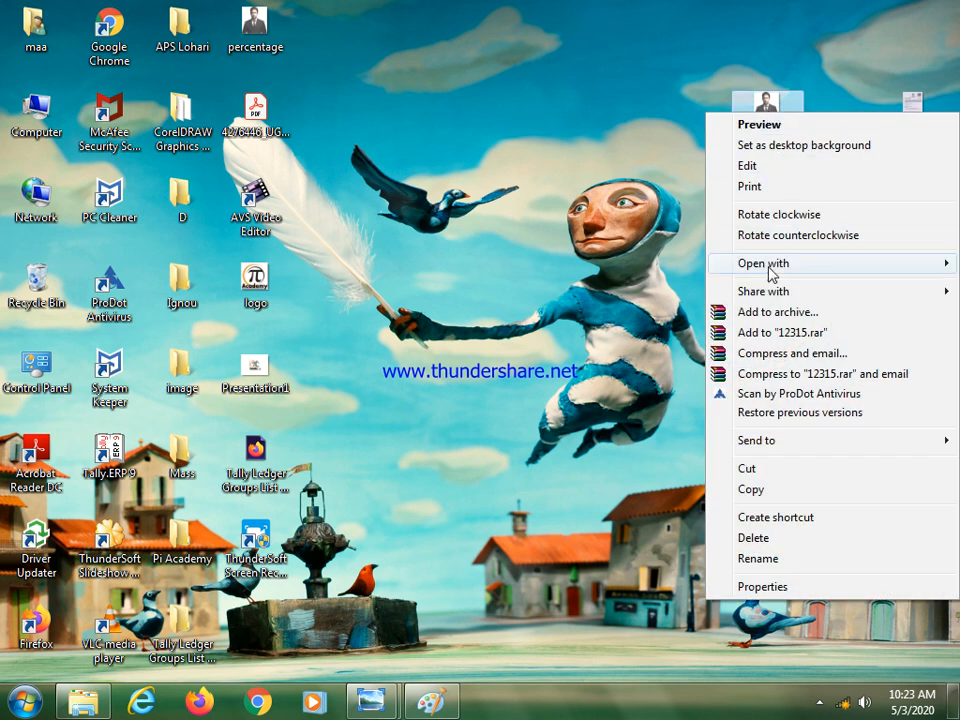
mouse_move(740, 268)
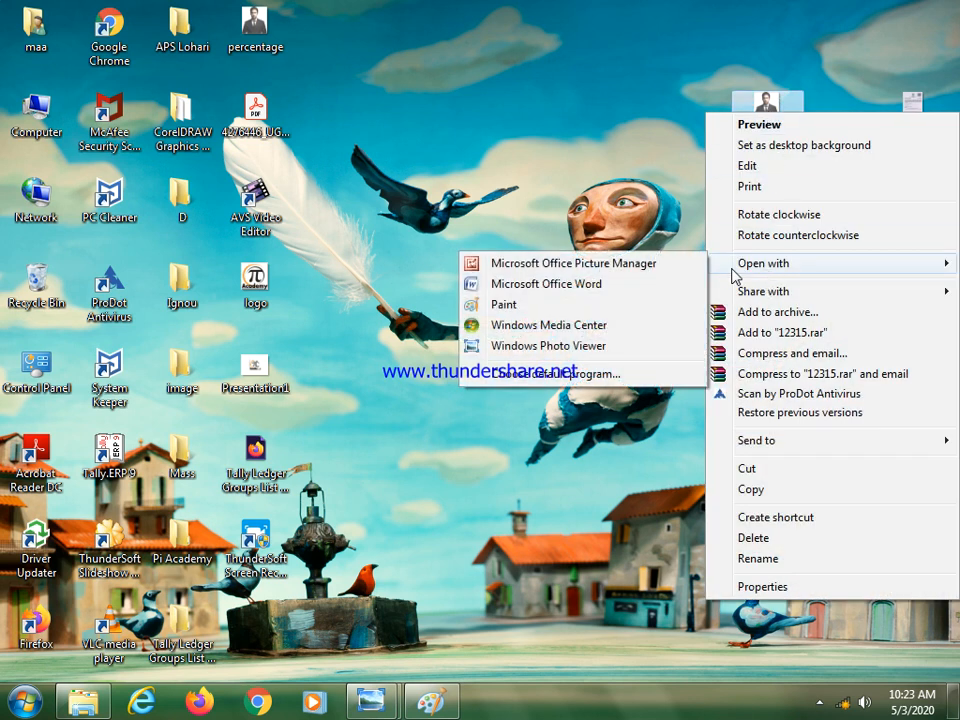
click(568, 305)
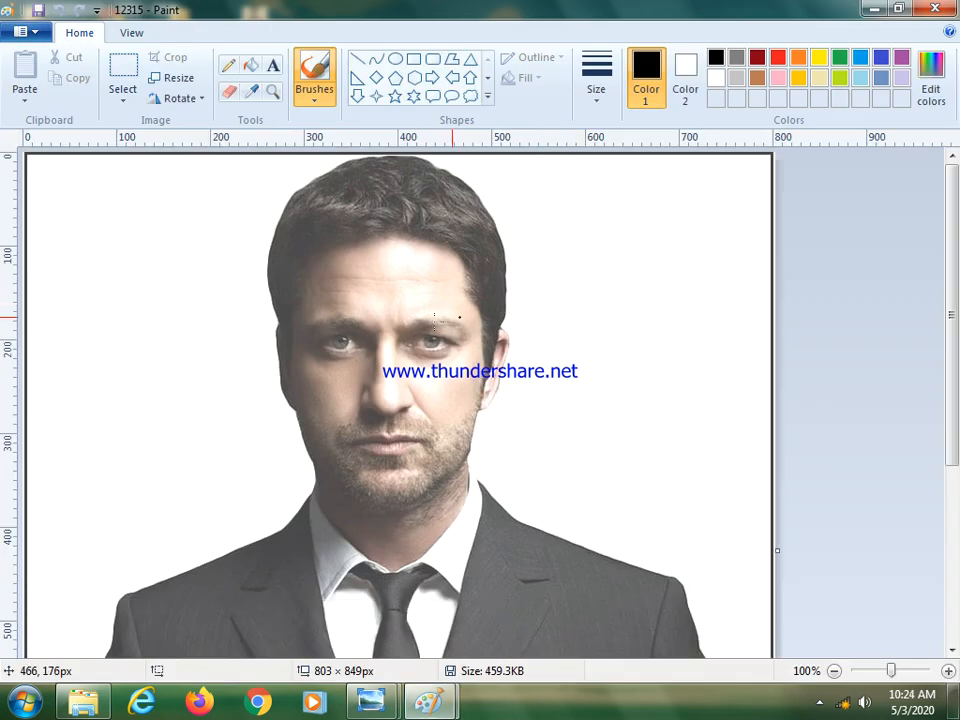
Step: Resize the picture to 132 pixels horizontally and 170 pixels vertically with the aspect ratio not maintained
scroll(350, 340, down, 5)
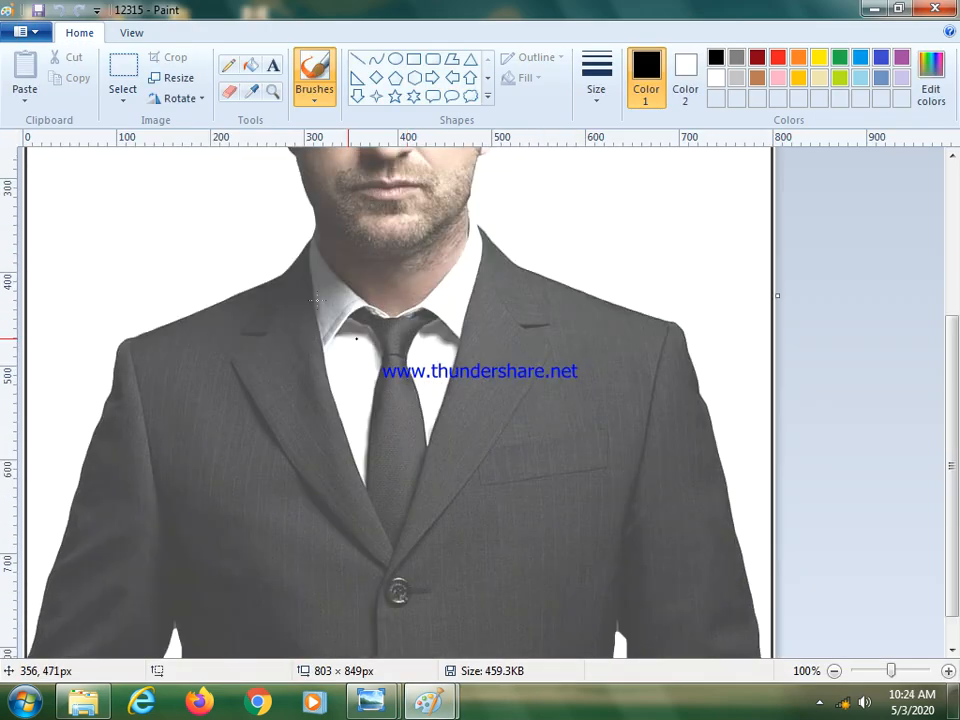
click(175, 78)
click(206, 147)
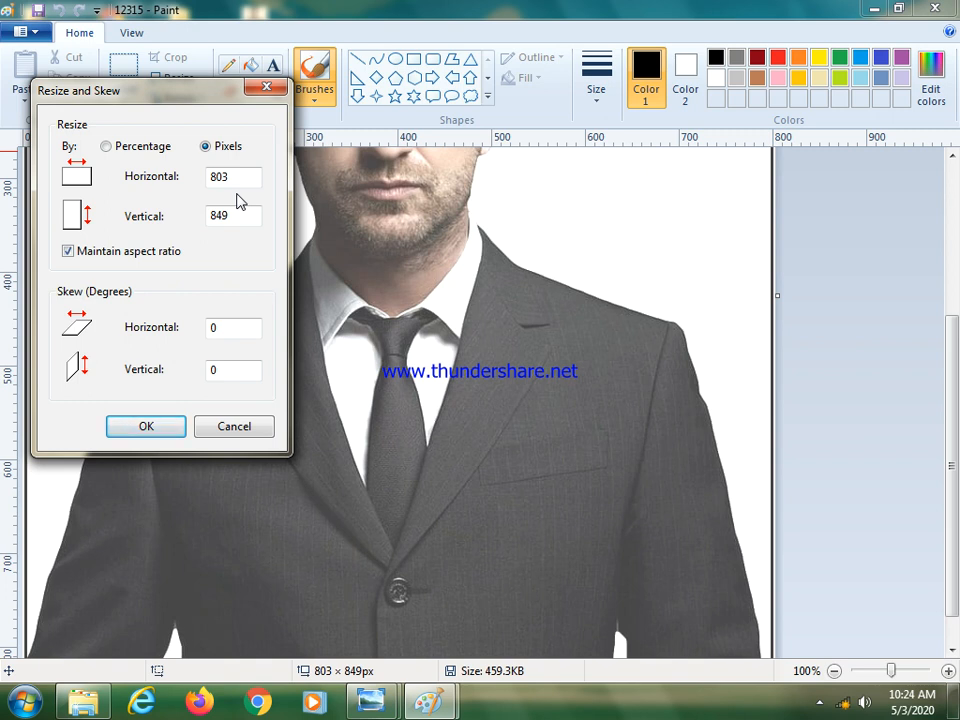
click(68, 251)
drag(242, 177, 208, 174)
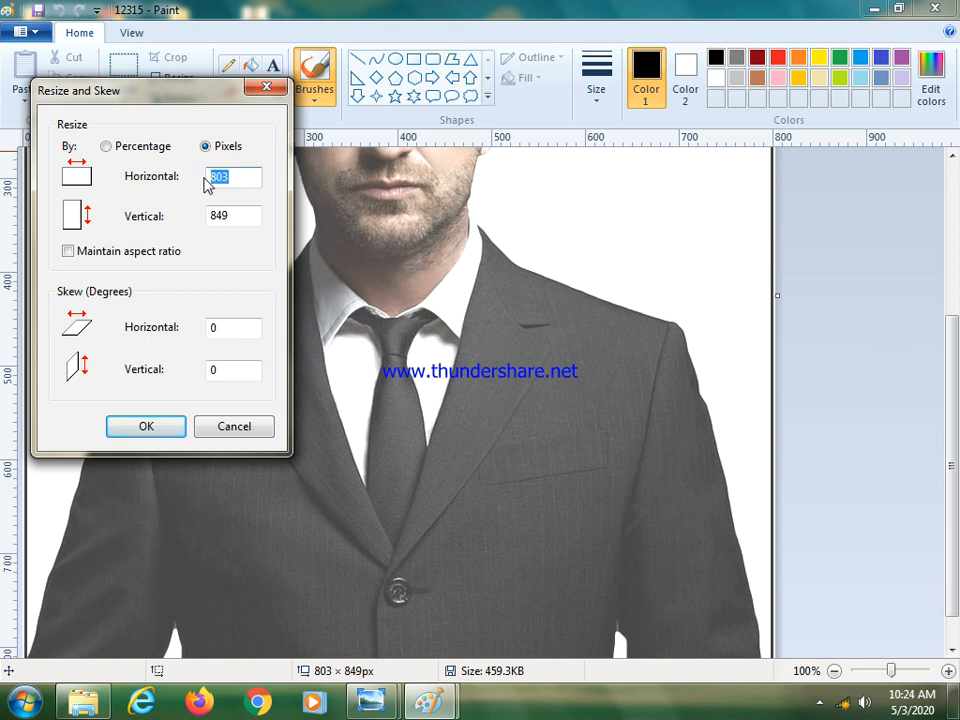
text(1)
drag(238, 216, 209, 215)
text(1)
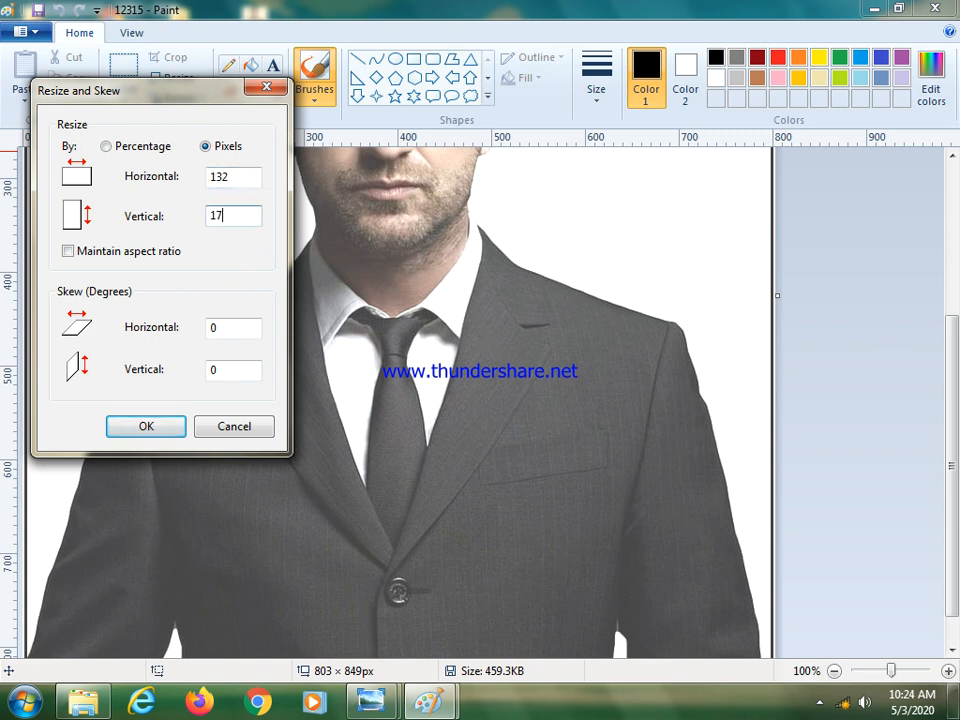
click(178, 426)
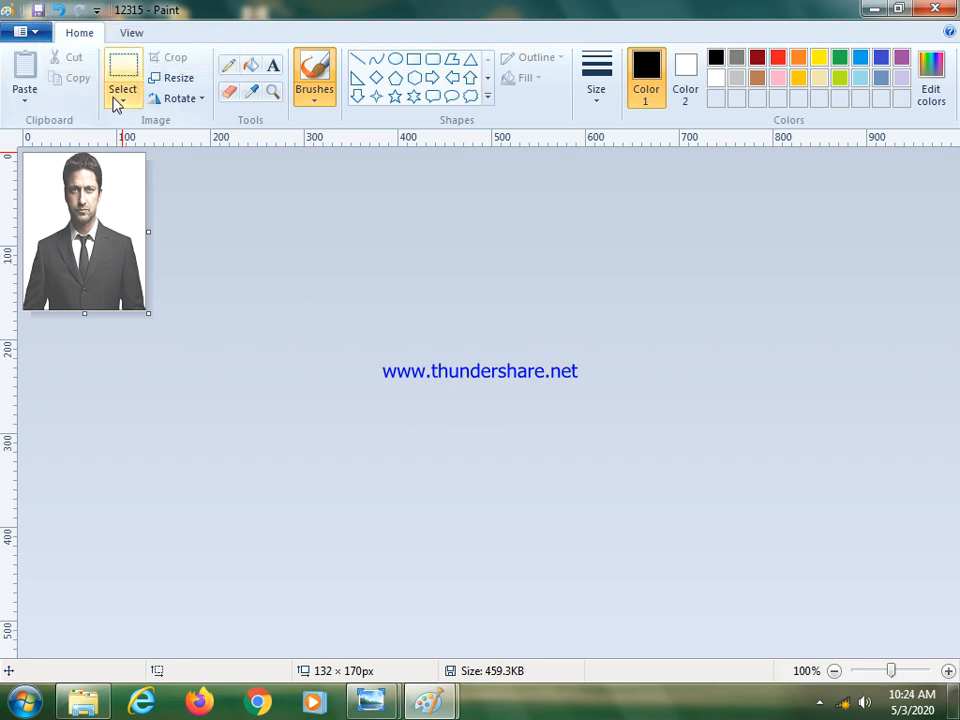
Step: Save the resized picture under its existing name 12315
click(41, 33)
mouse_move(71, 204)
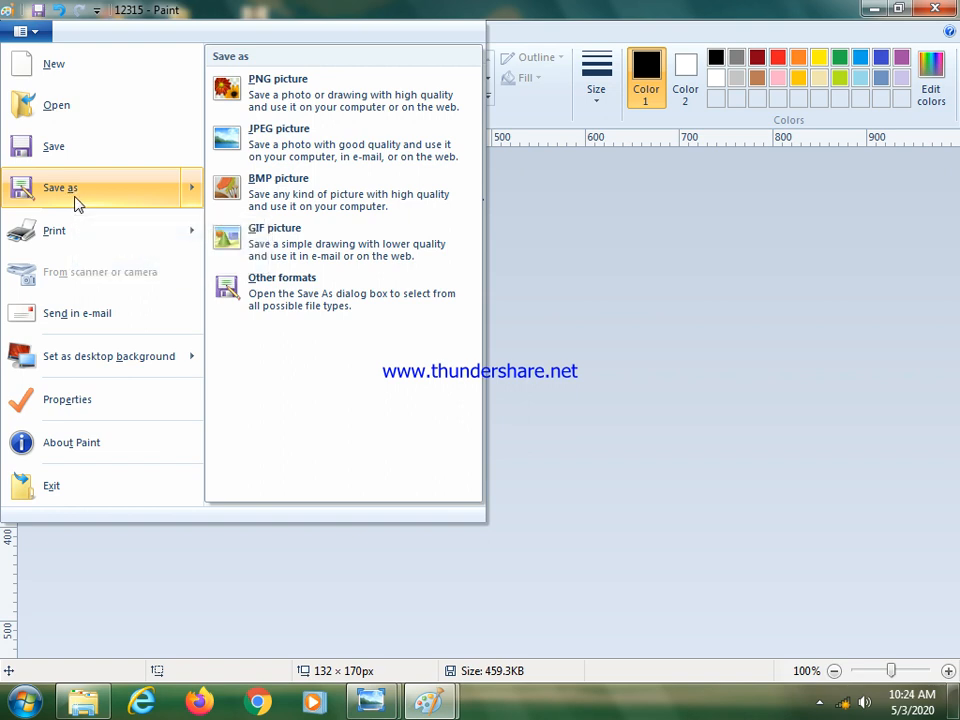
click(585, 188)
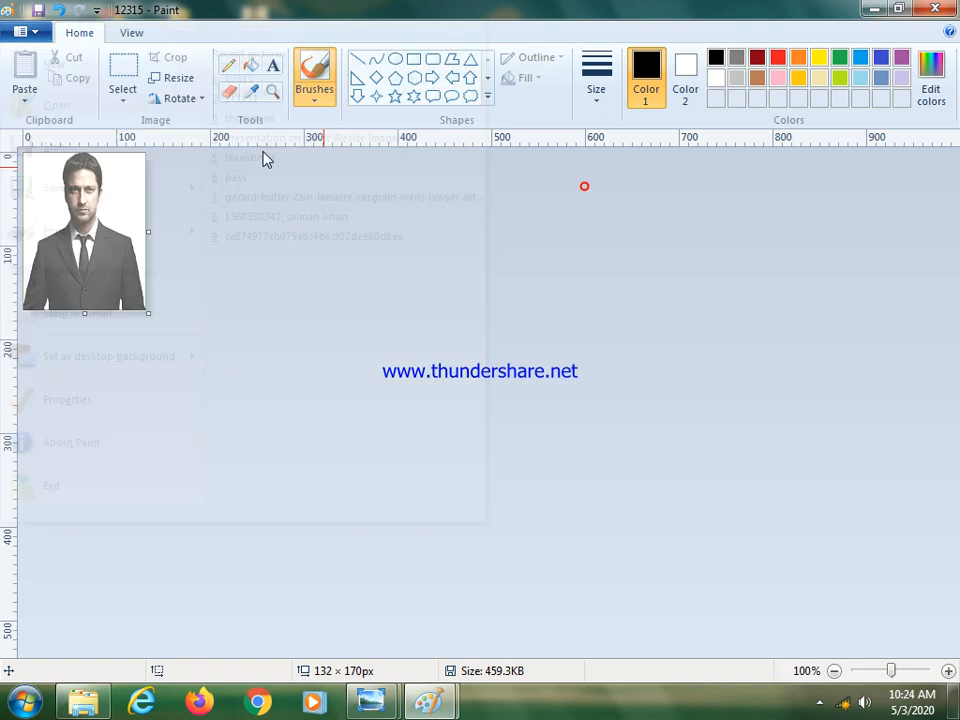
click(37, 12)
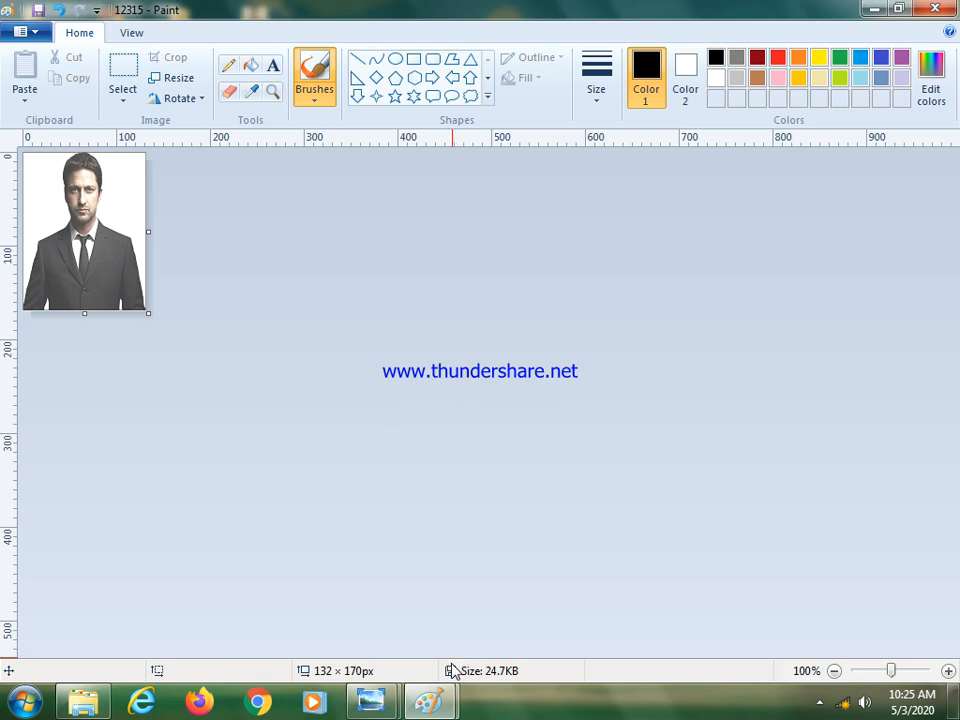
Step: Open the Income picture from the desktop in Windows Photo Viewer and examine the certificate text up close
click(176, 77)
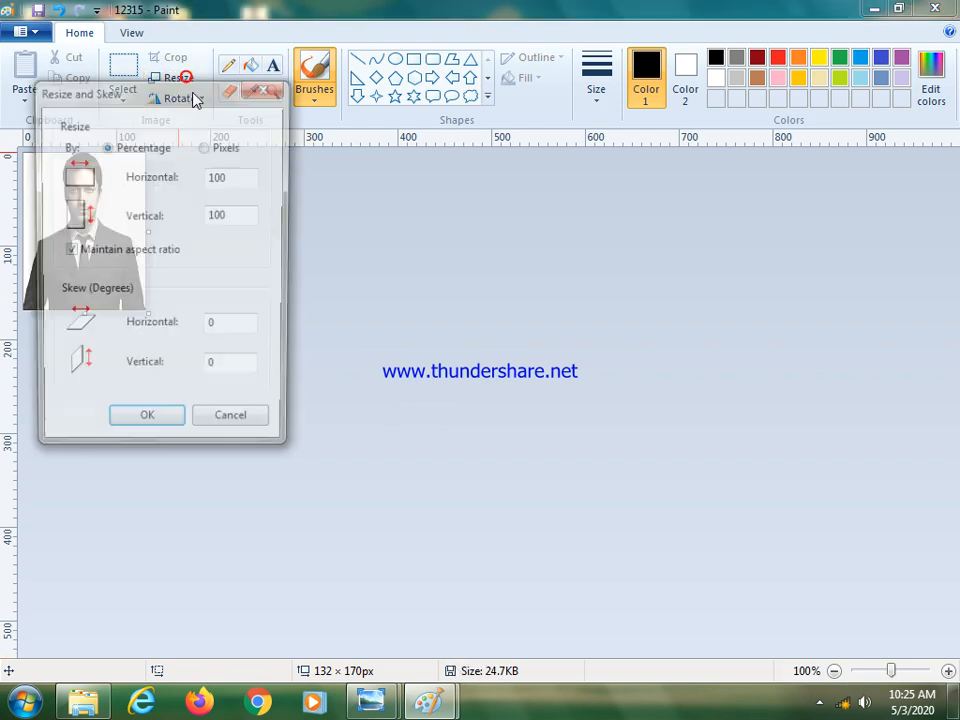
click(267, 88)
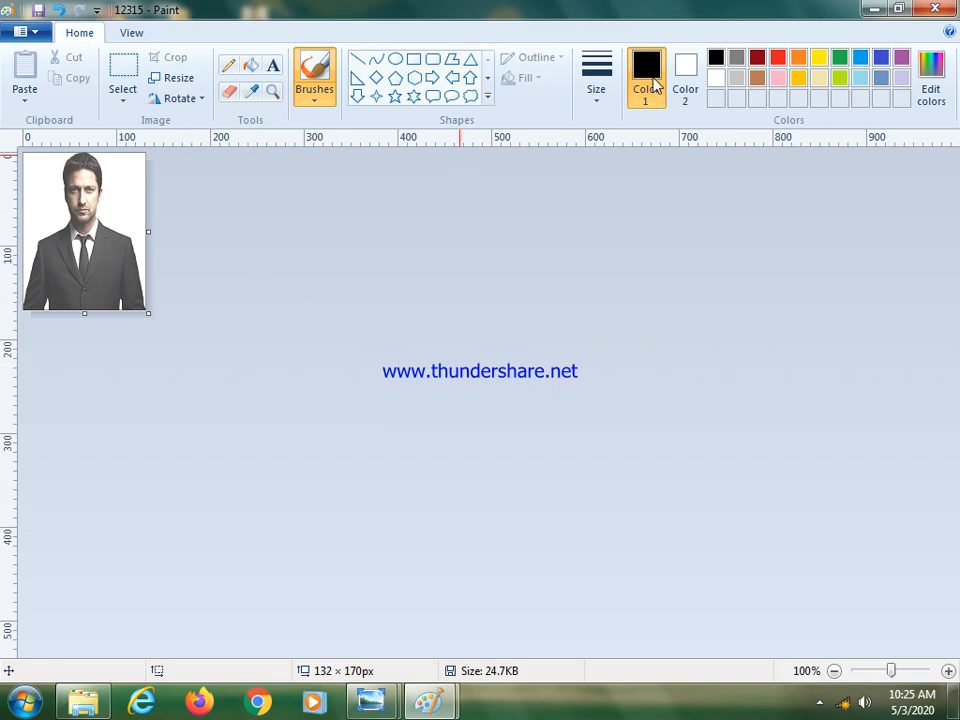
click(877, 8)
right_click(488, 214)
click(548, 268)
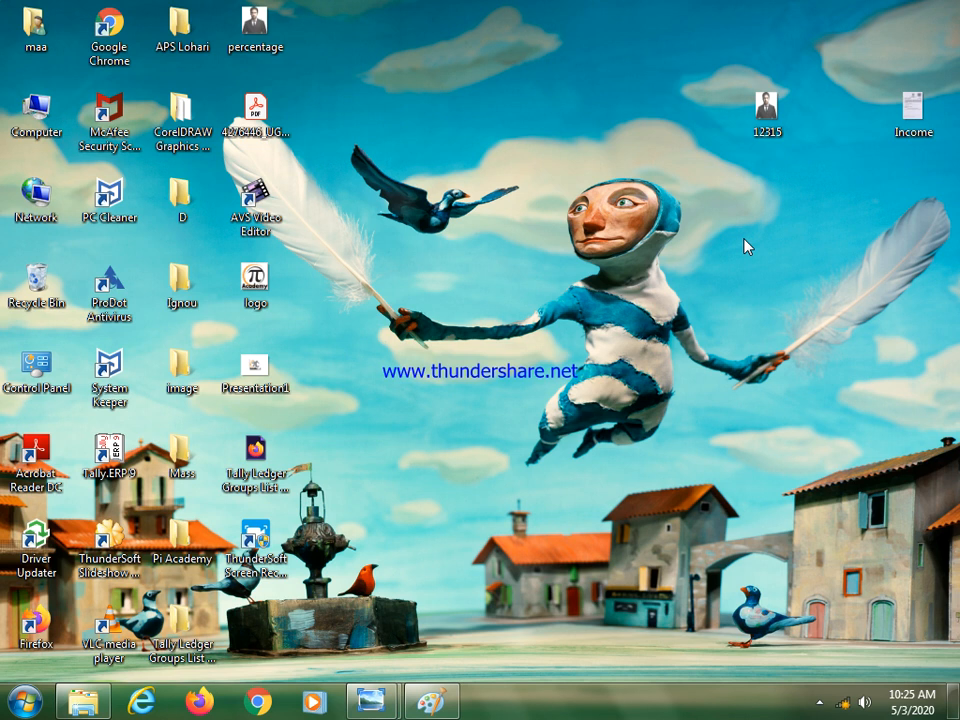
double_click(911, 108)
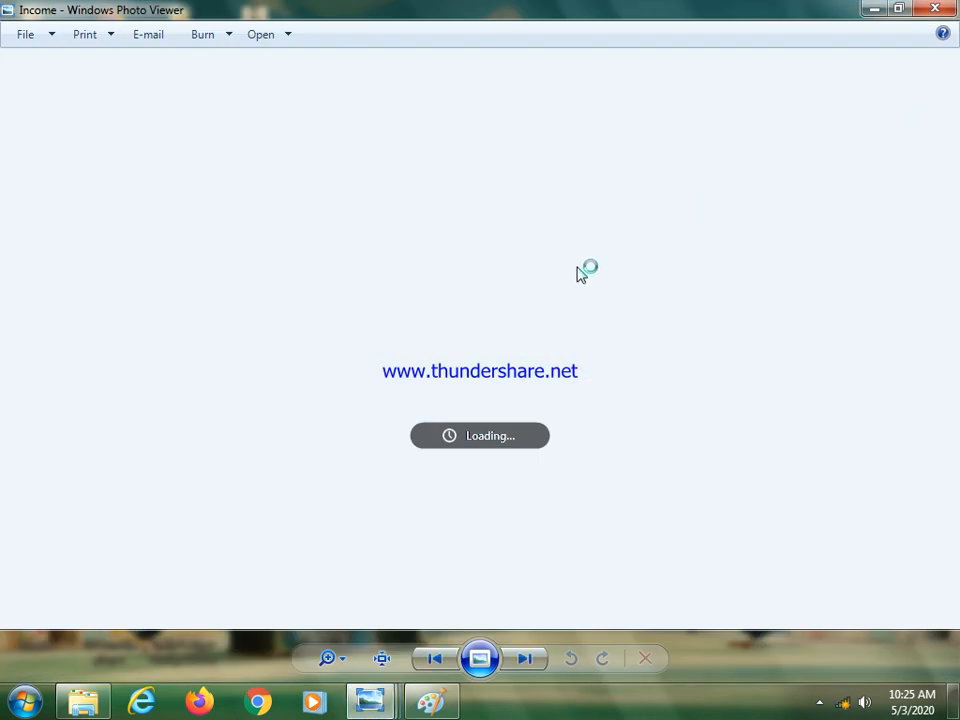
scroll(522, 288, up, 1)
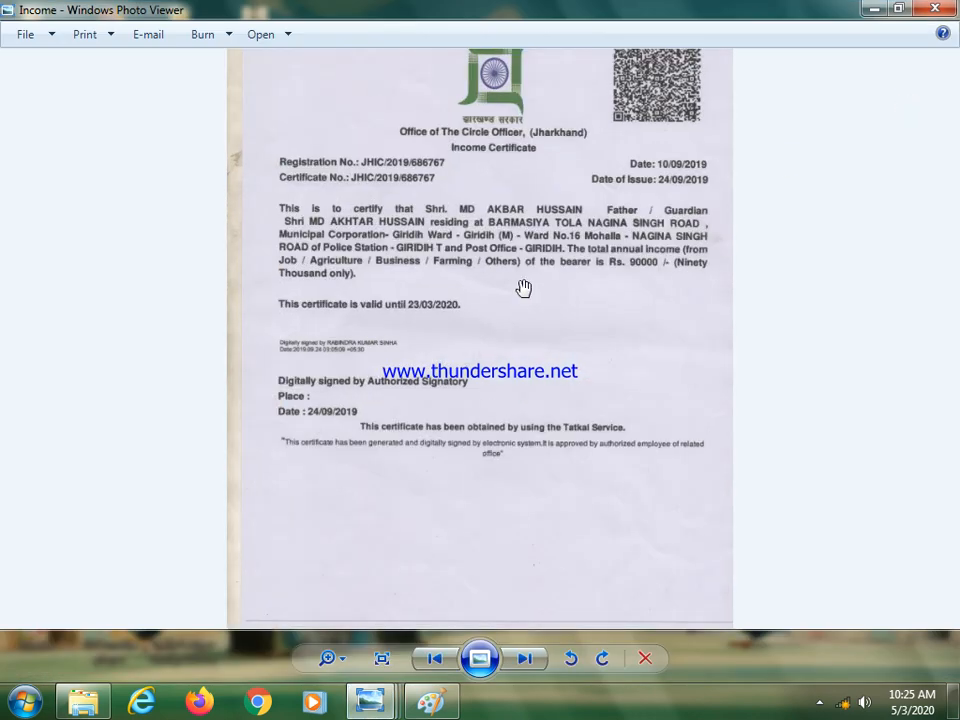
scroll(522, 288, up, 2)
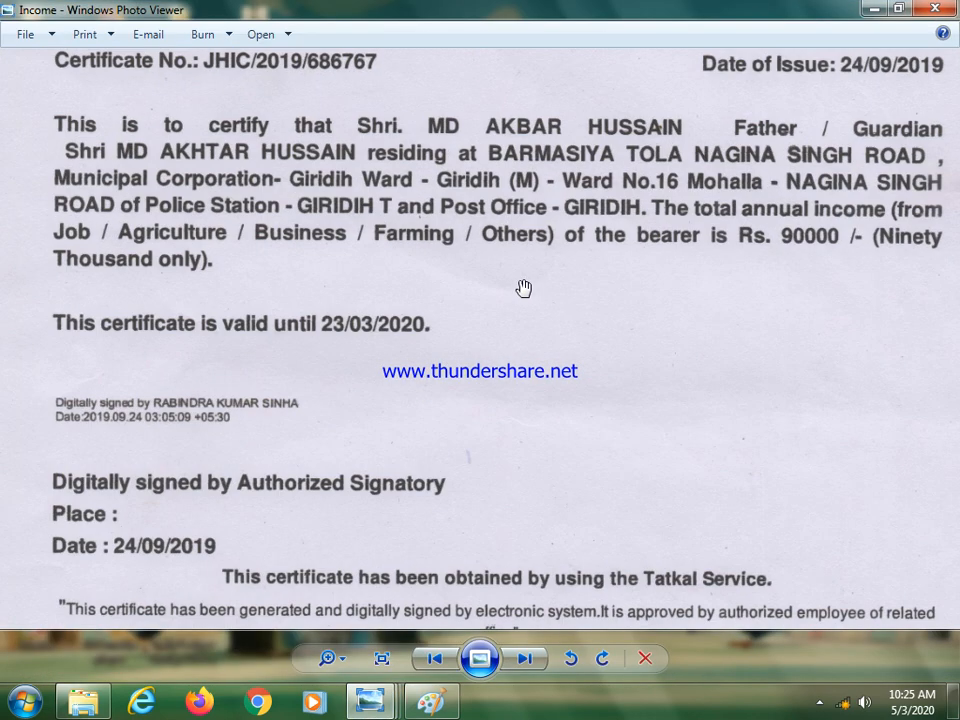
Step: Open the Income picture from Windows Photo Viewer in Paint
scroll(523, 288, down, 2)
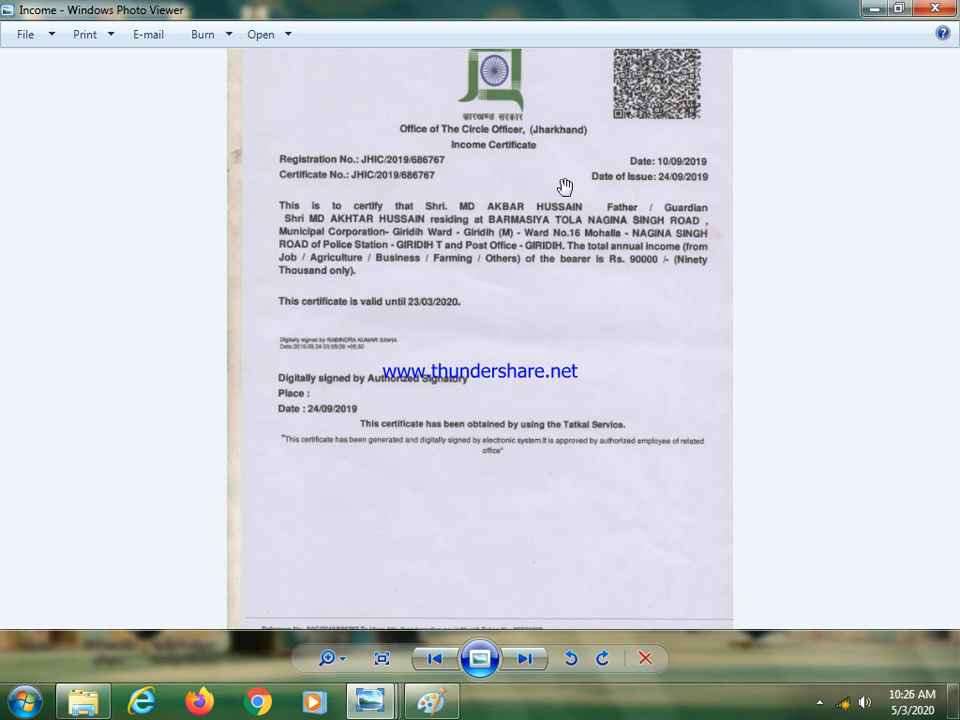
click(275, 40)
click(339, 59)
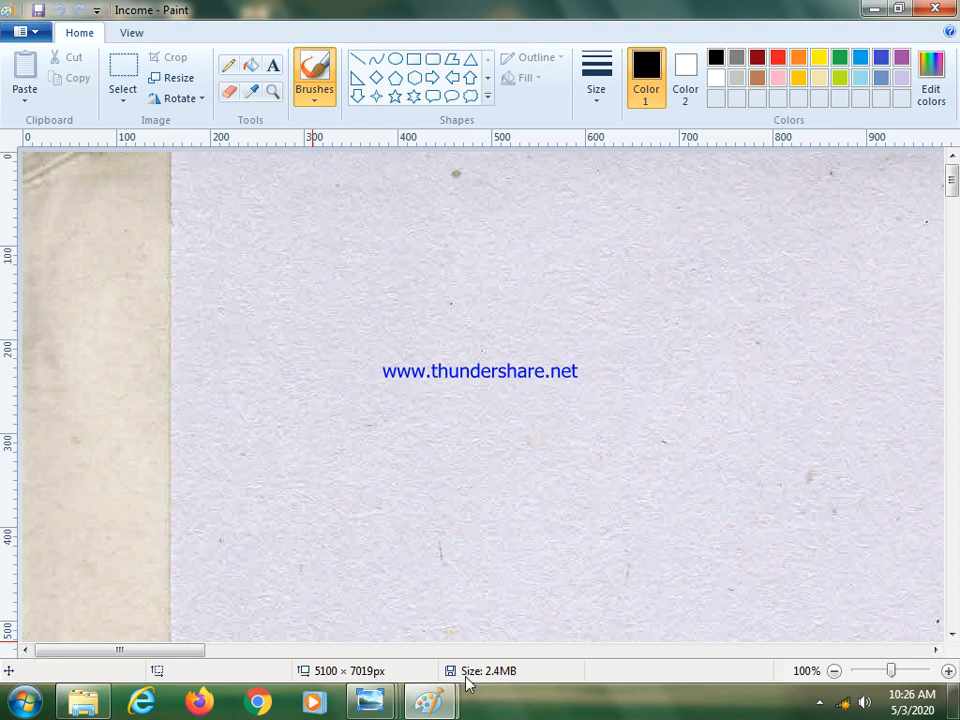
Step: Examine the whole Income certificate at 12.5% zoom, from its header down to the reference line
click(272, 91)
right_click(264, 236)
right_click(264, 236)
right_click(262, 234)
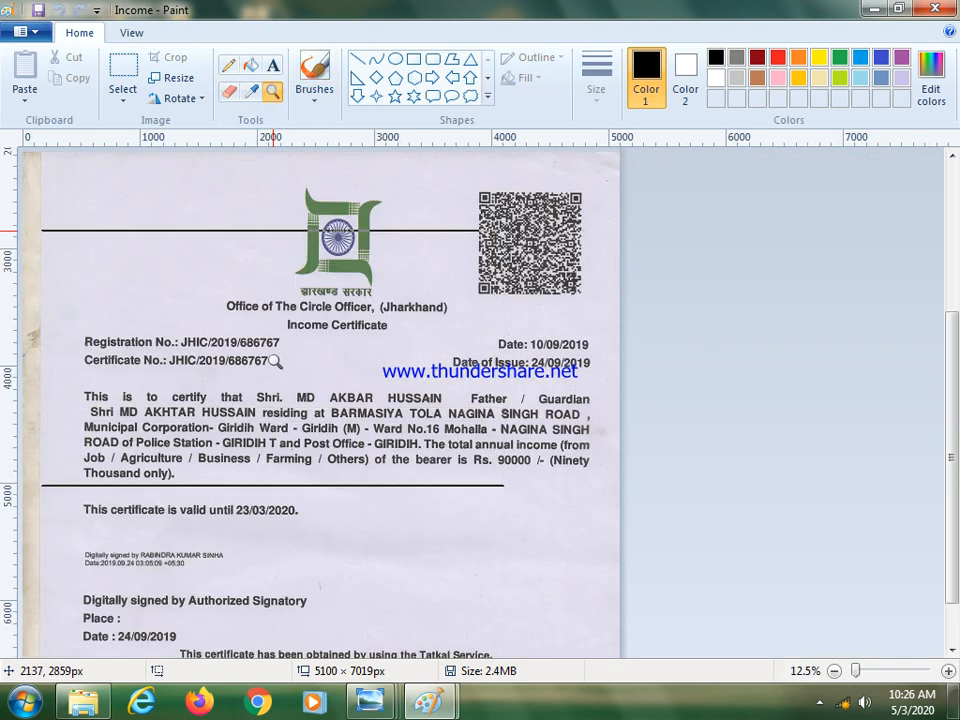
scroll(276, 386, down, 3)
scroll(276, 386, down, 1)
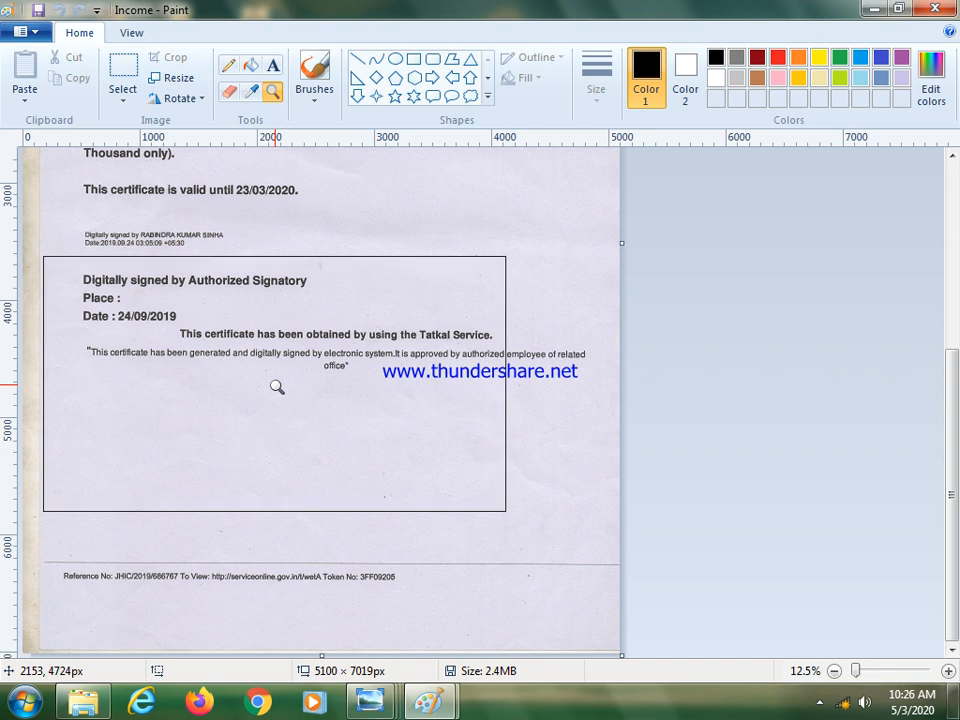
scroll(233, 375, up, 2)
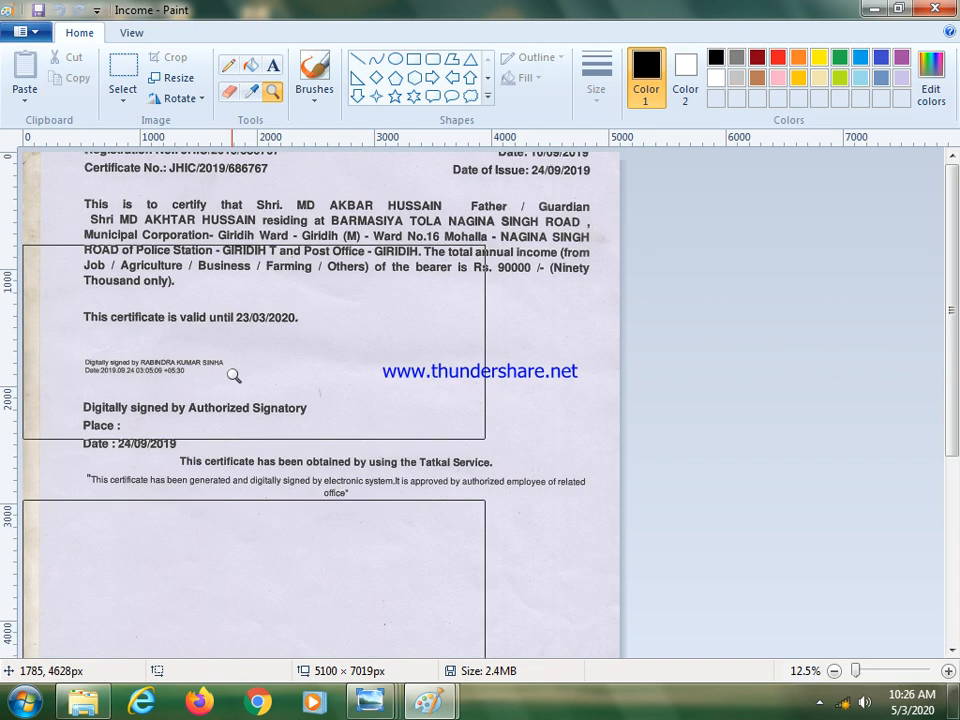
scroll(233, 375, up, 3)
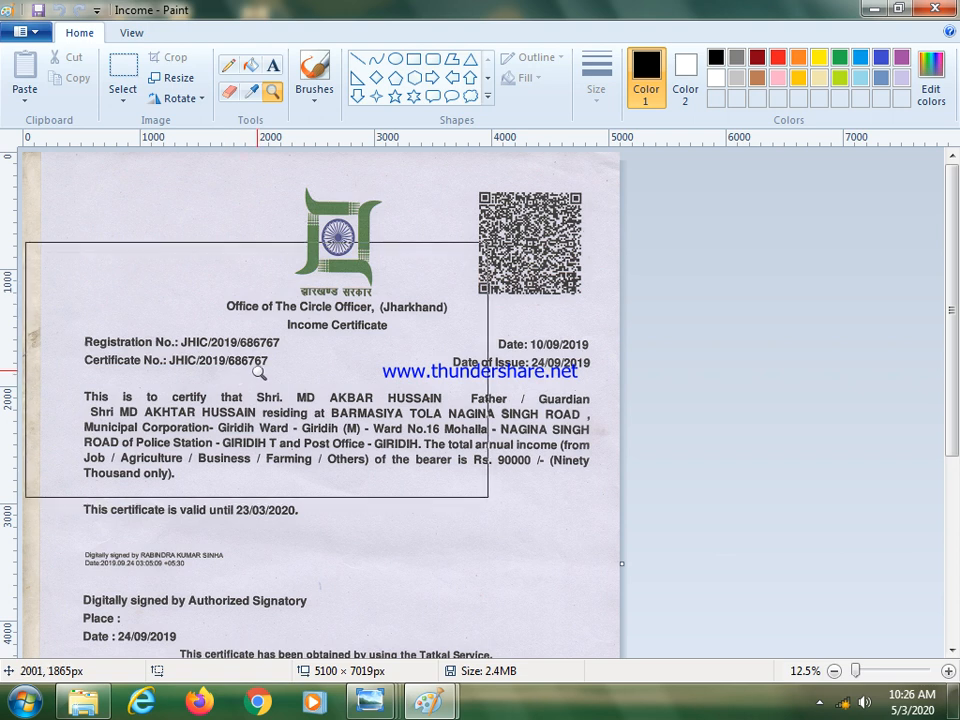
scroll(300, 392, down, 2)
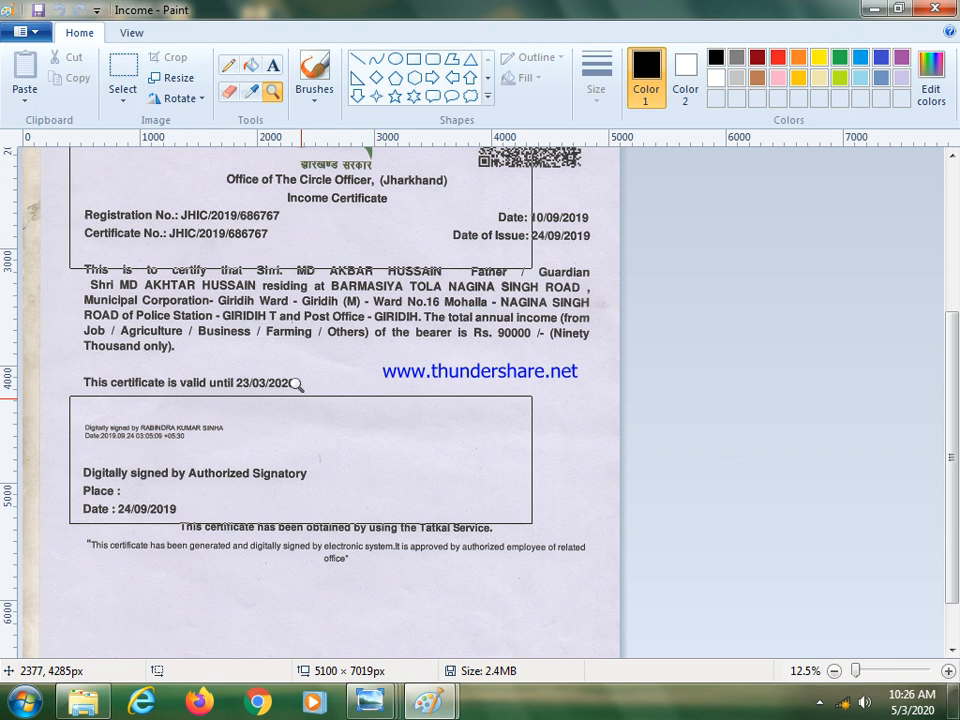
scroll(296, 387, down, 2)
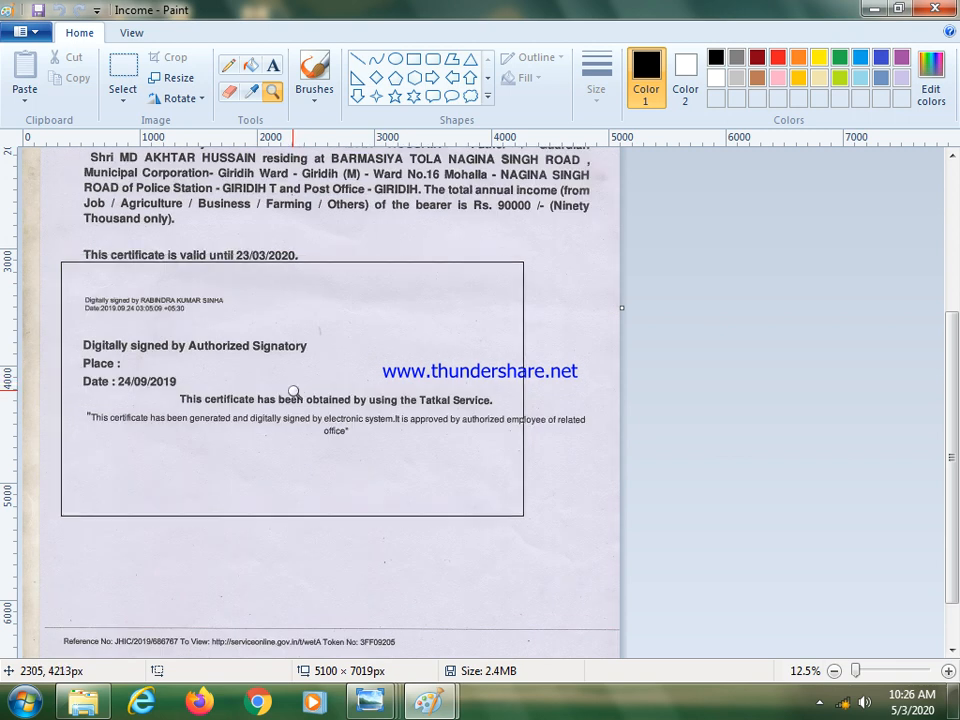
Step: Resize the Income picture to 25 percent with the aspect ratio maintained and save it under its existing name
click(180, 78)
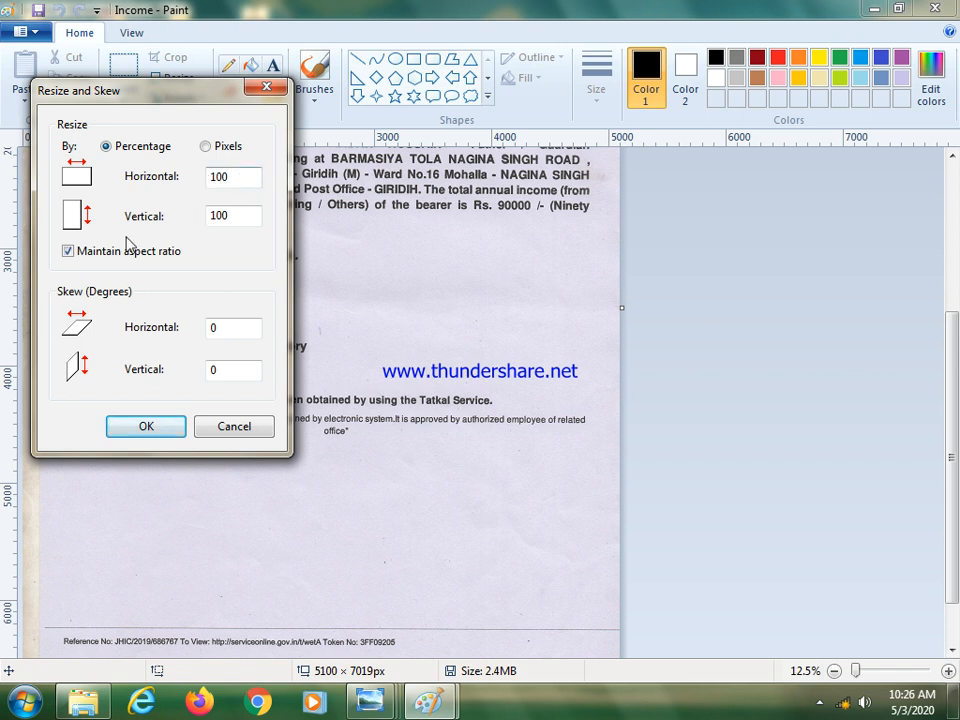
drag(239, 177, 204, 176)
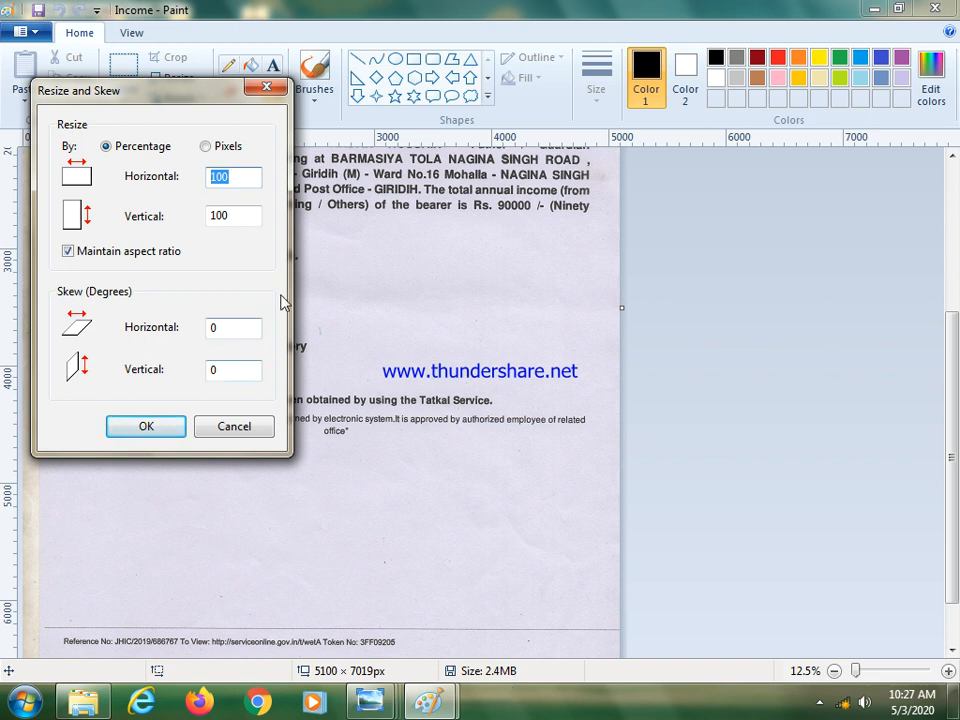
text(25)
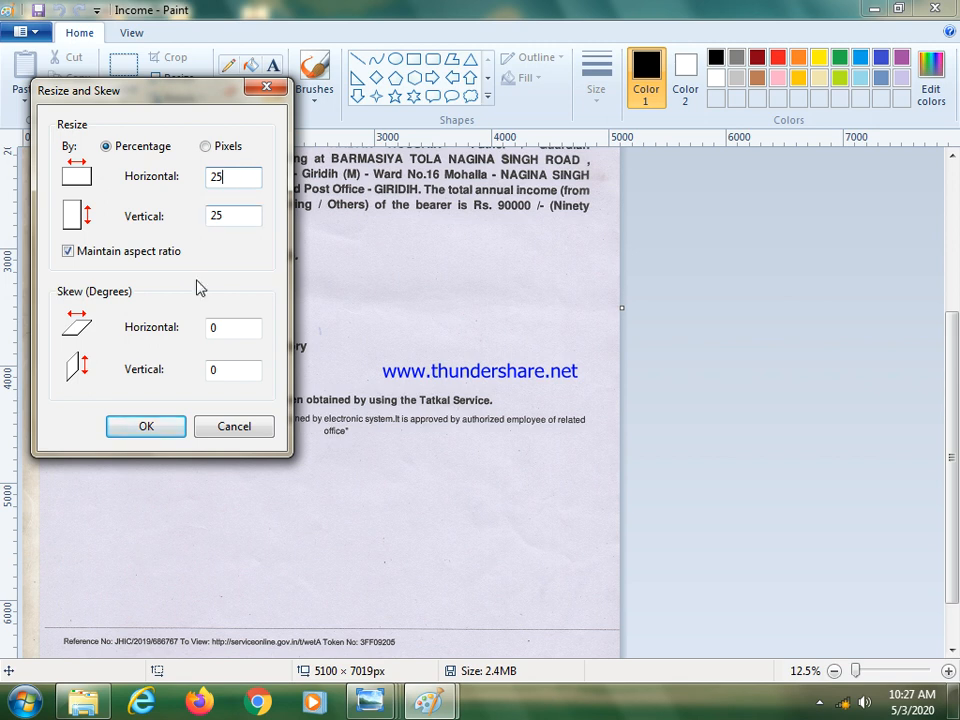
click(146, 426)
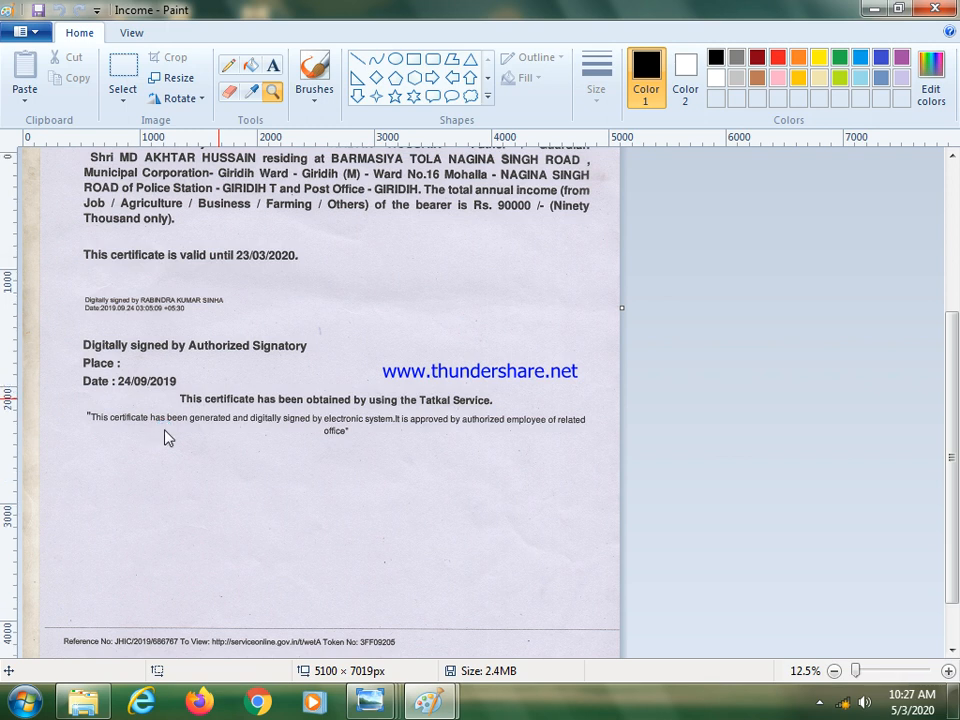
click(38, 12)
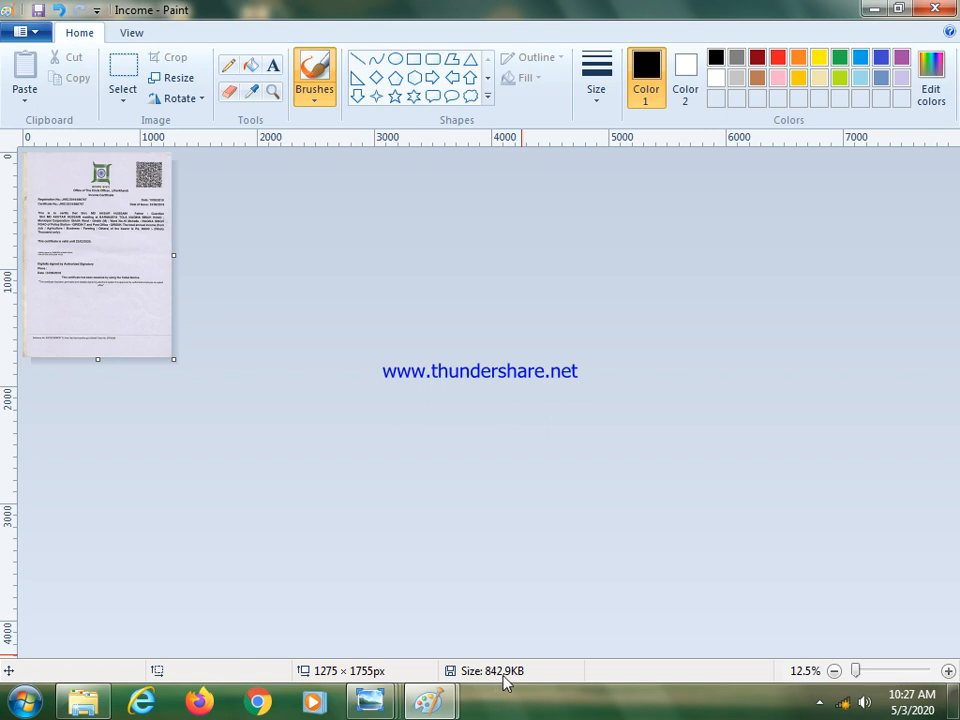
Step: Reduce the Income picture again to 30 percent of its size, keeping the aspect ratio, and save it
click(182, 78)
drag(234, 178, 201, 178)
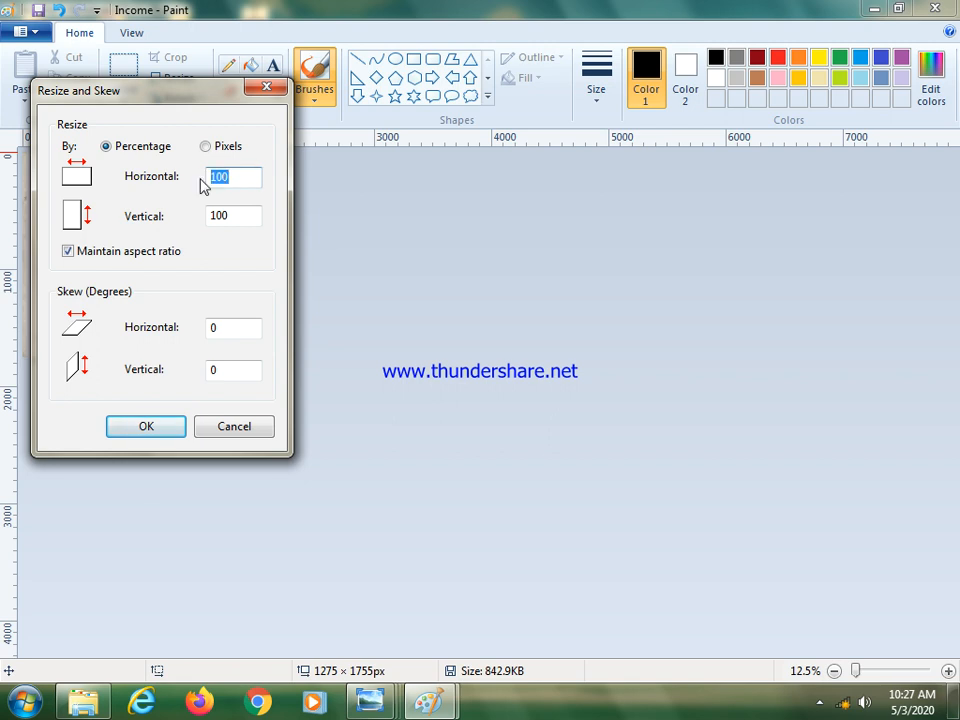
text(30)
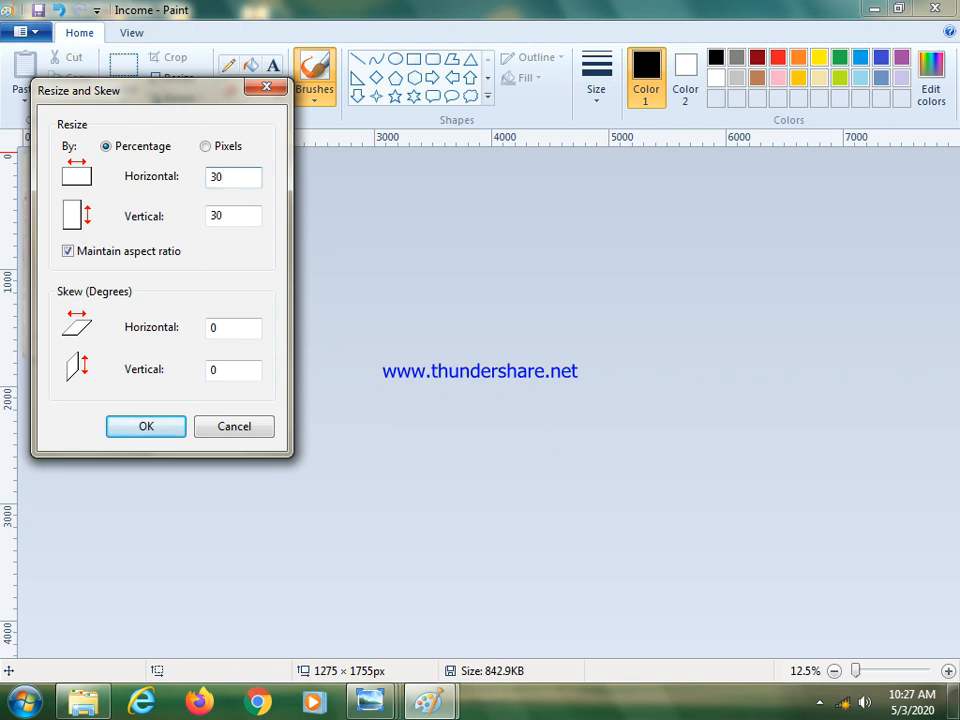
click(176, 427)
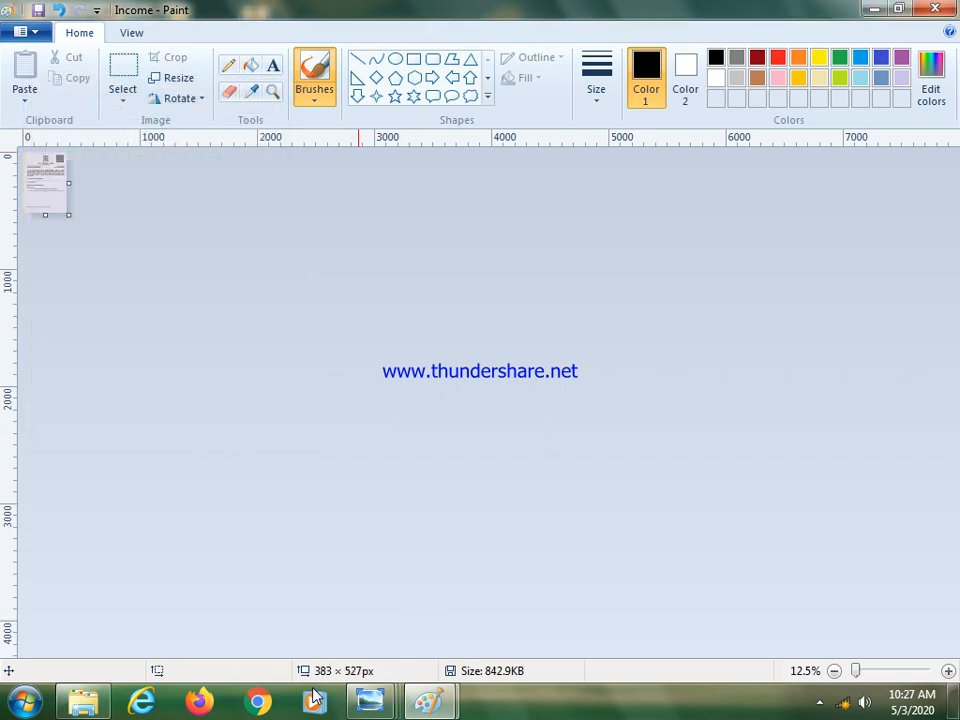
click(40, 11)
Step: View the reduced certificate at 100% zoom to check how legible its text is
click(947, 670)
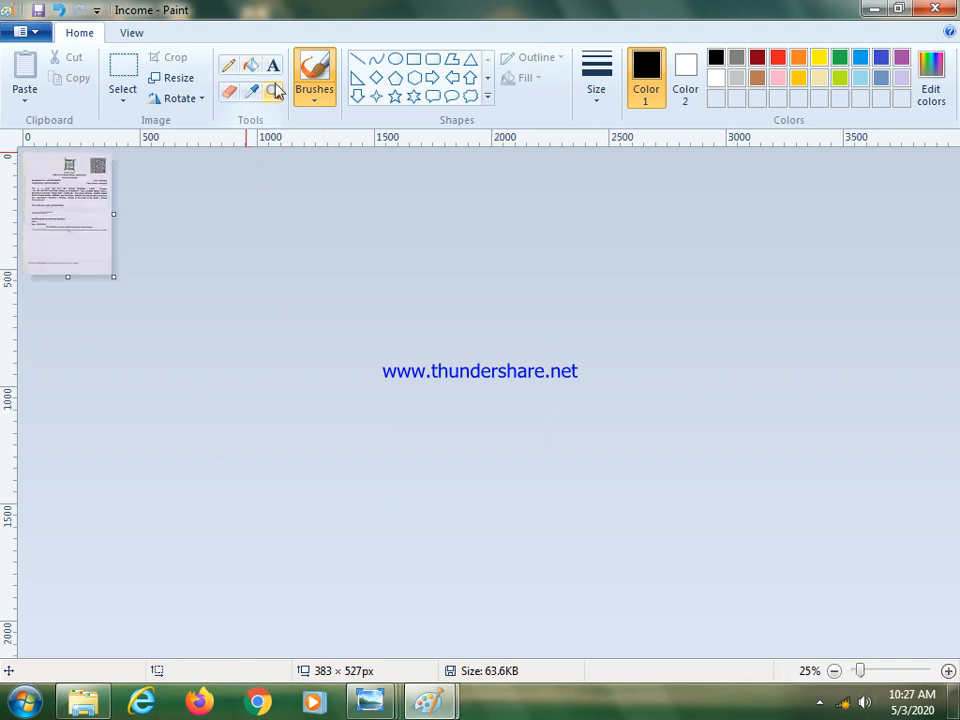
click(272, 91)
click(89, 210)
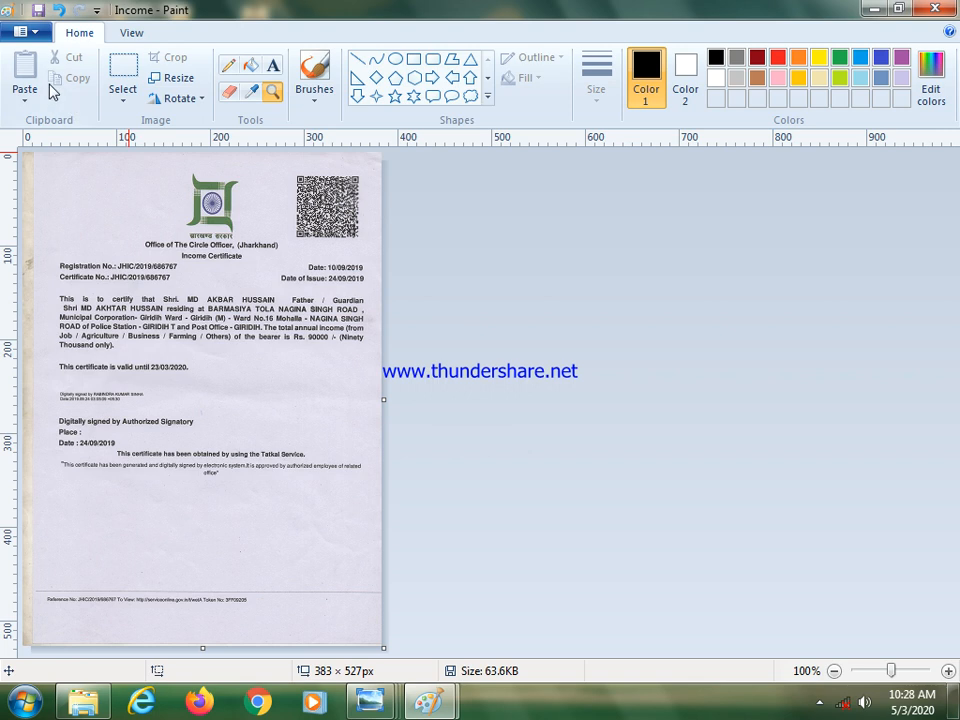
Step: Close Paint and the Income picture's Photo Viewer window, and refresh the desktop
click(937, 8)
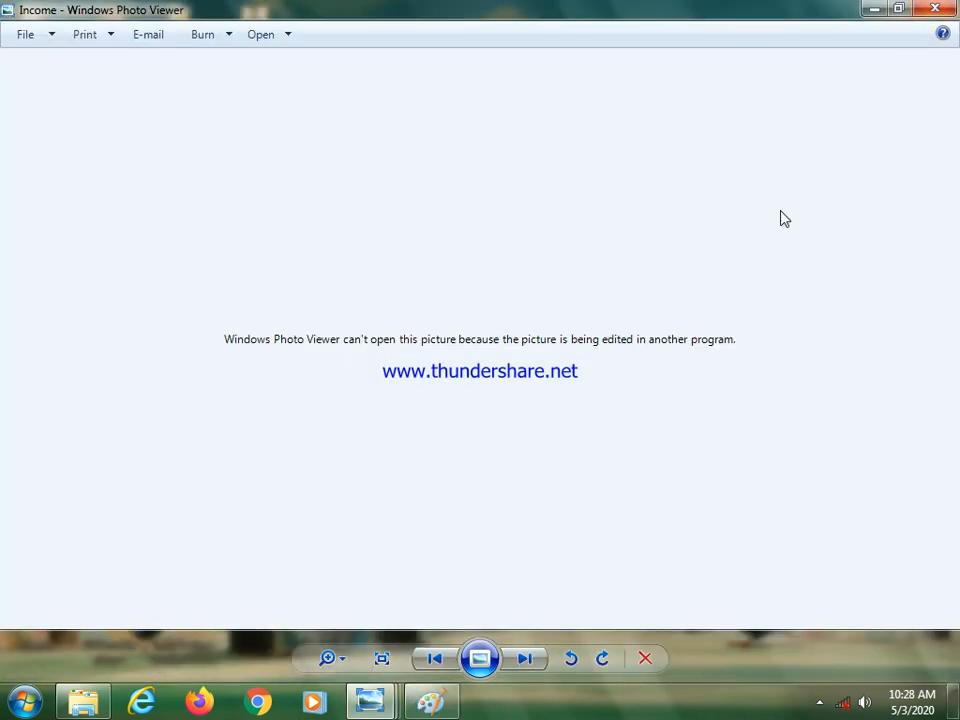
click(928, 10)
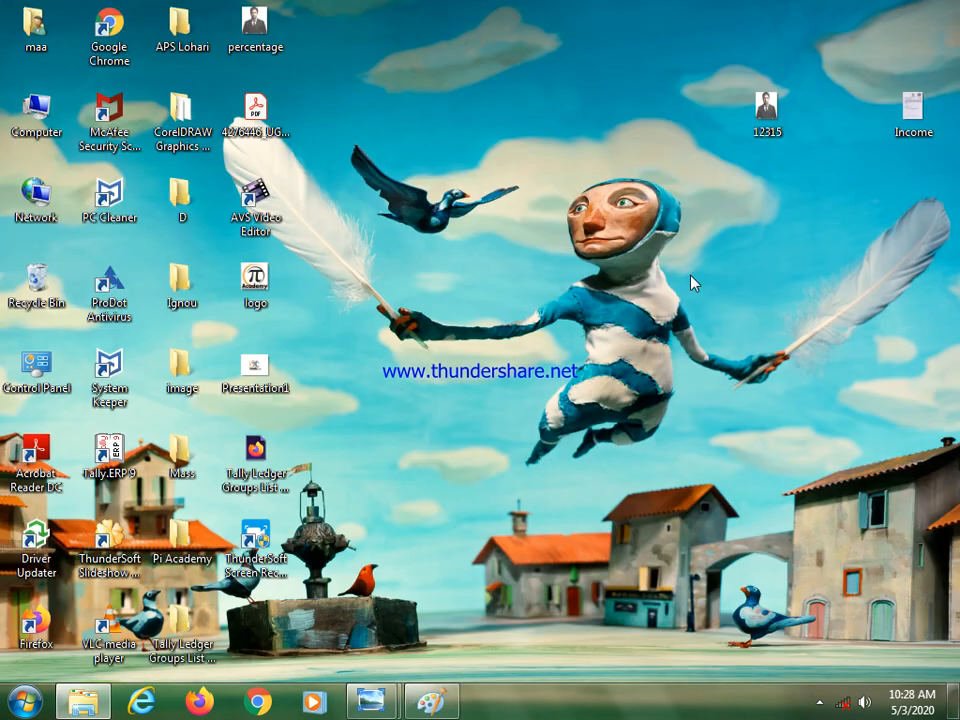
right_click(561, 139)
click(609, 197)
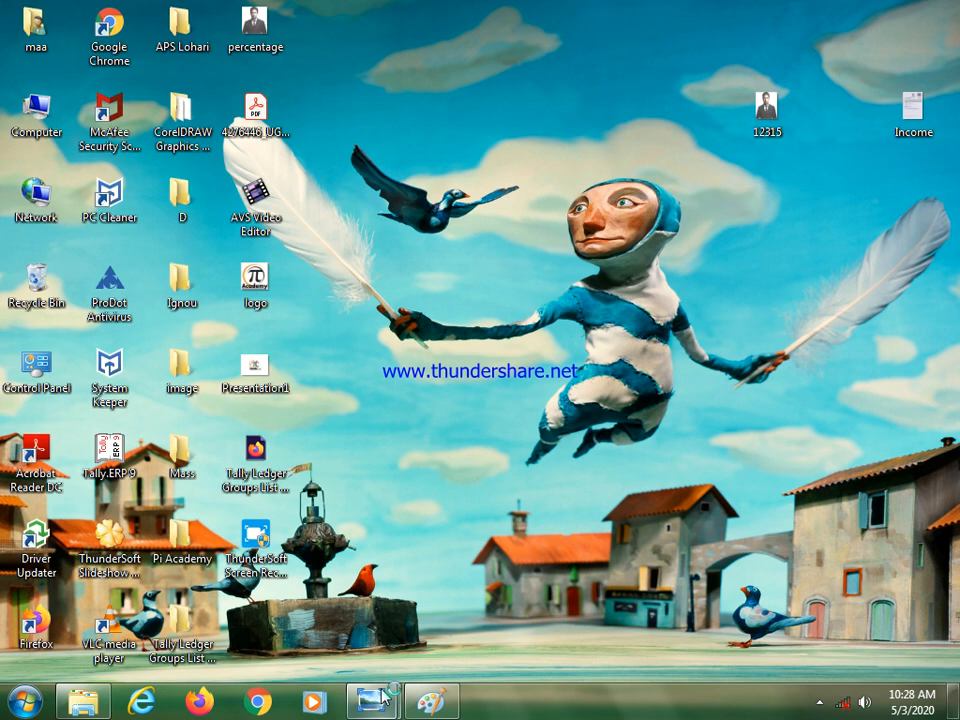
Step: Switch to the Resize Image presentation in Windows Photo Viewer and advance from the two-methods slide to the following one
mouse_move(375, 705)
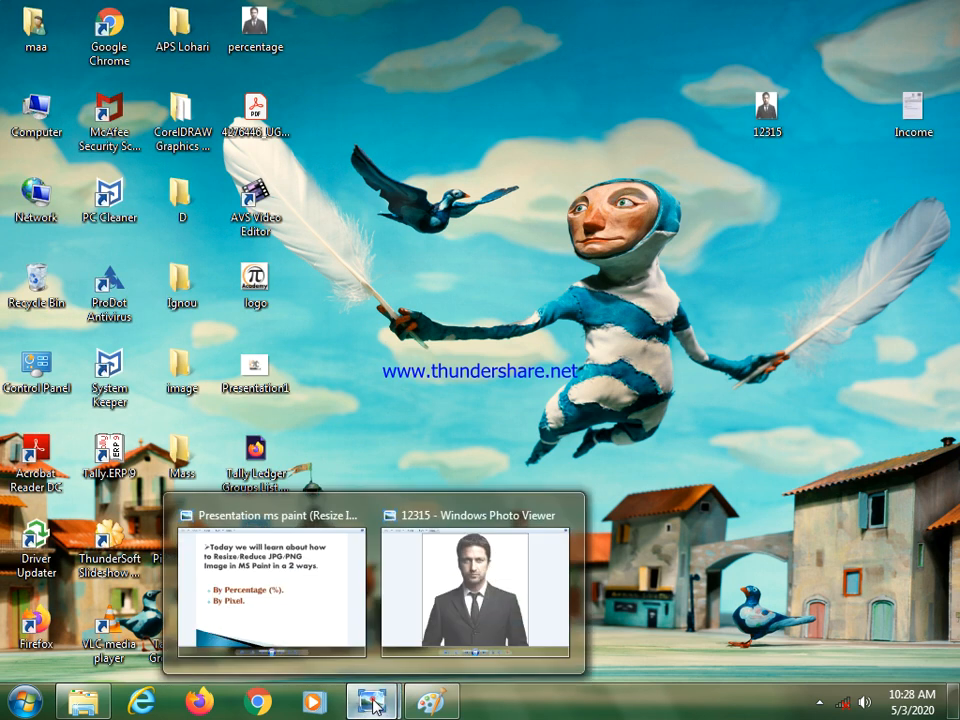
click(311, 611)
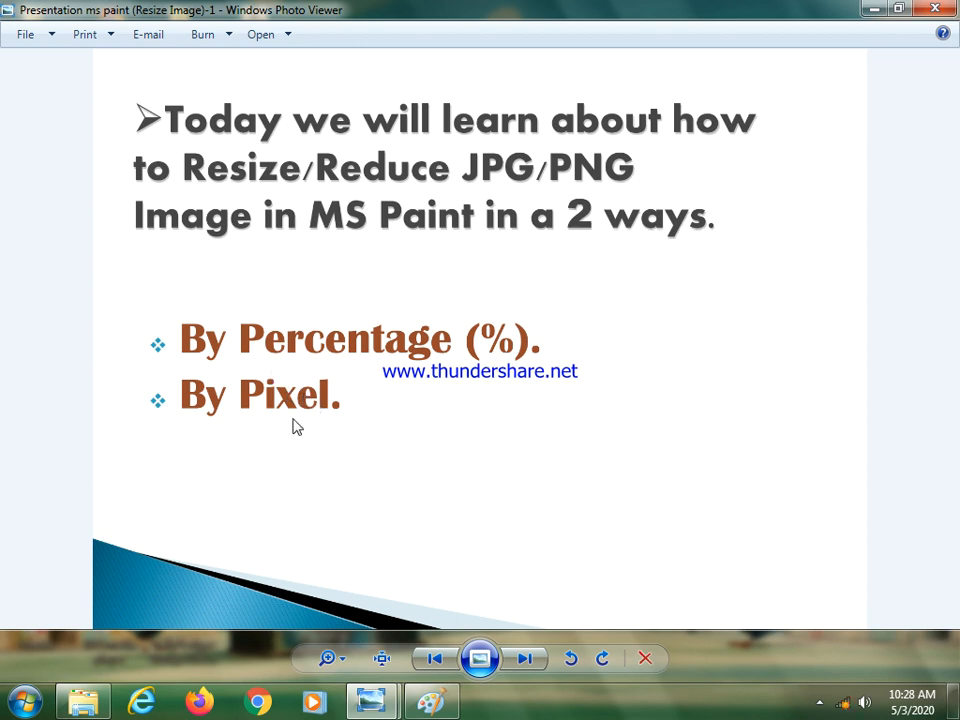
click(523, 660)
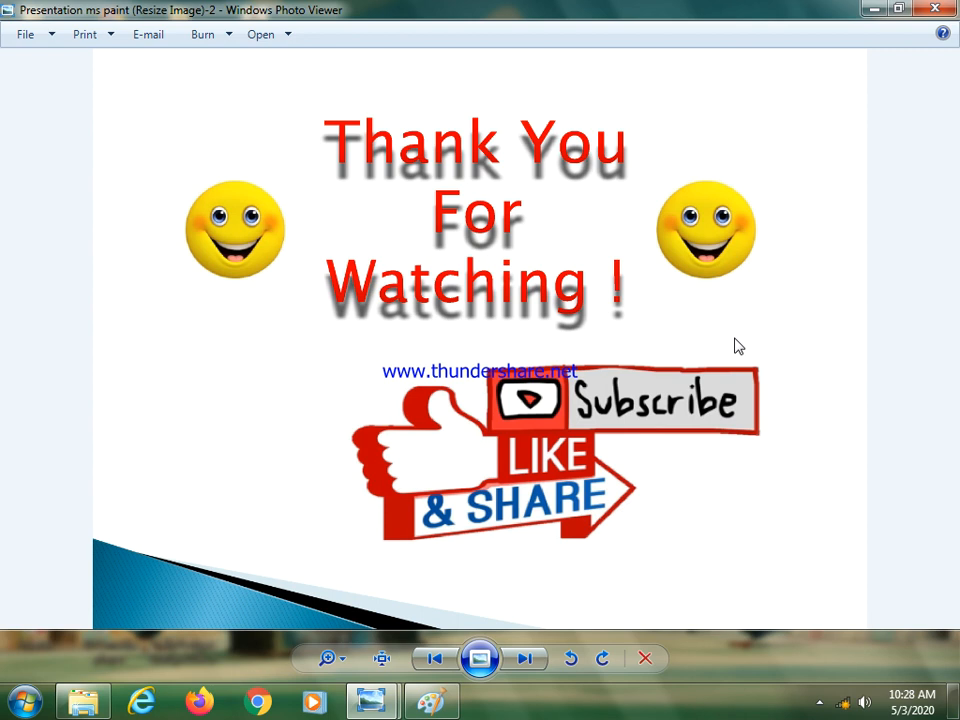
click(819, 703)
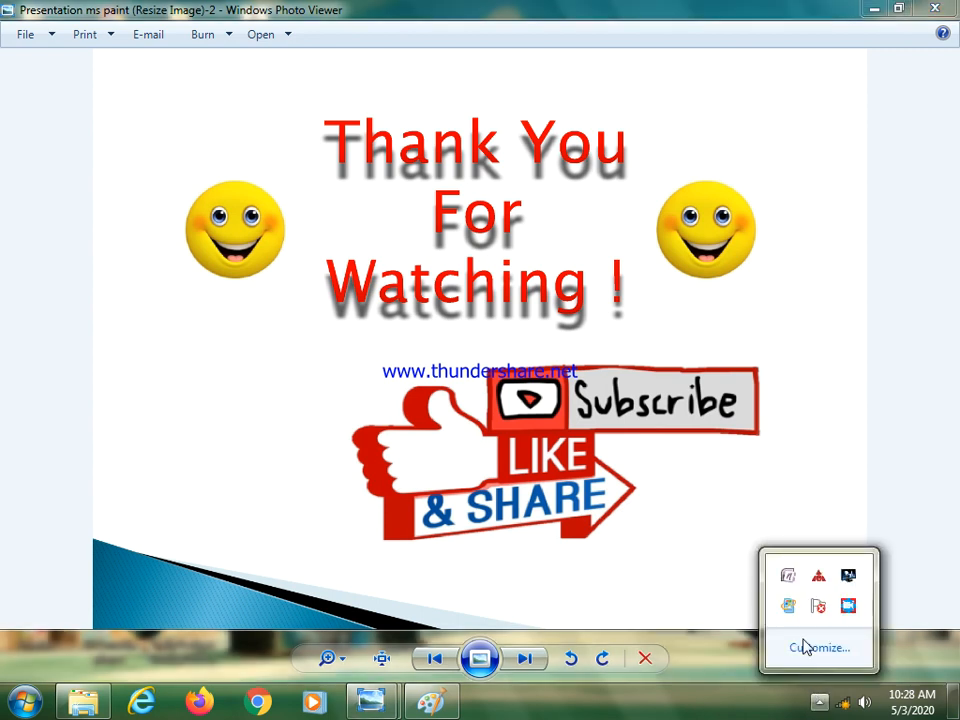
right_click(848, 606)
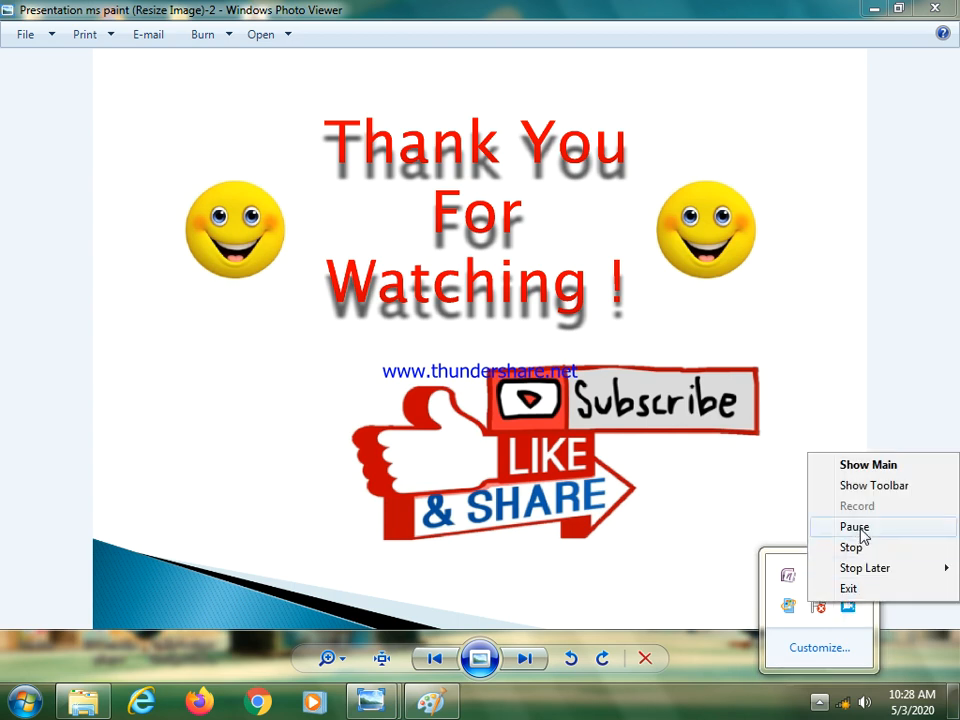